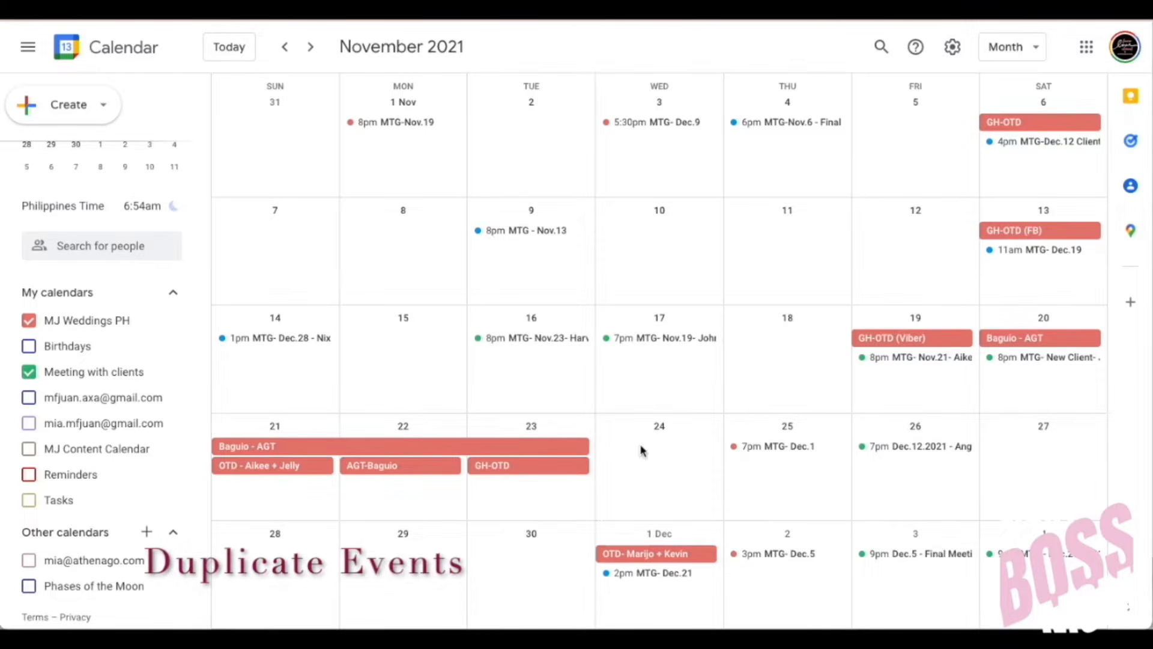
# Step: Move to January 2022 and show more actions for the Jan 3 'MTG with Host (Jan 8 client)' event
pyautogui.click(311, 48)
pyautogui.click(312, 48)
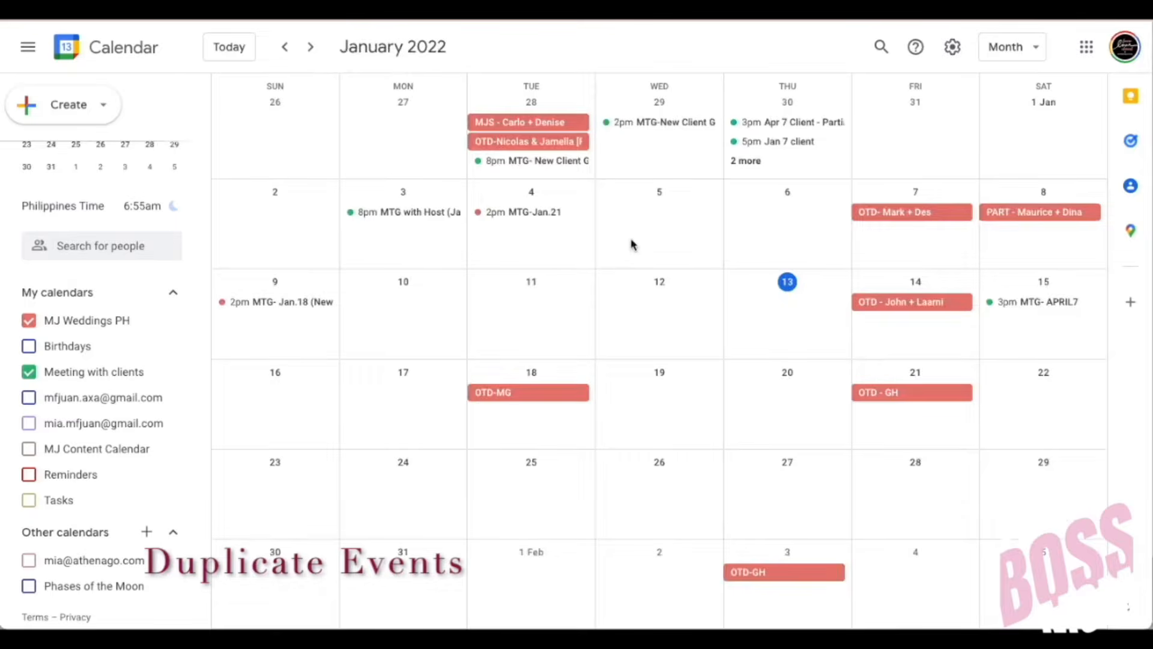
pyautogui.click(435, 219)
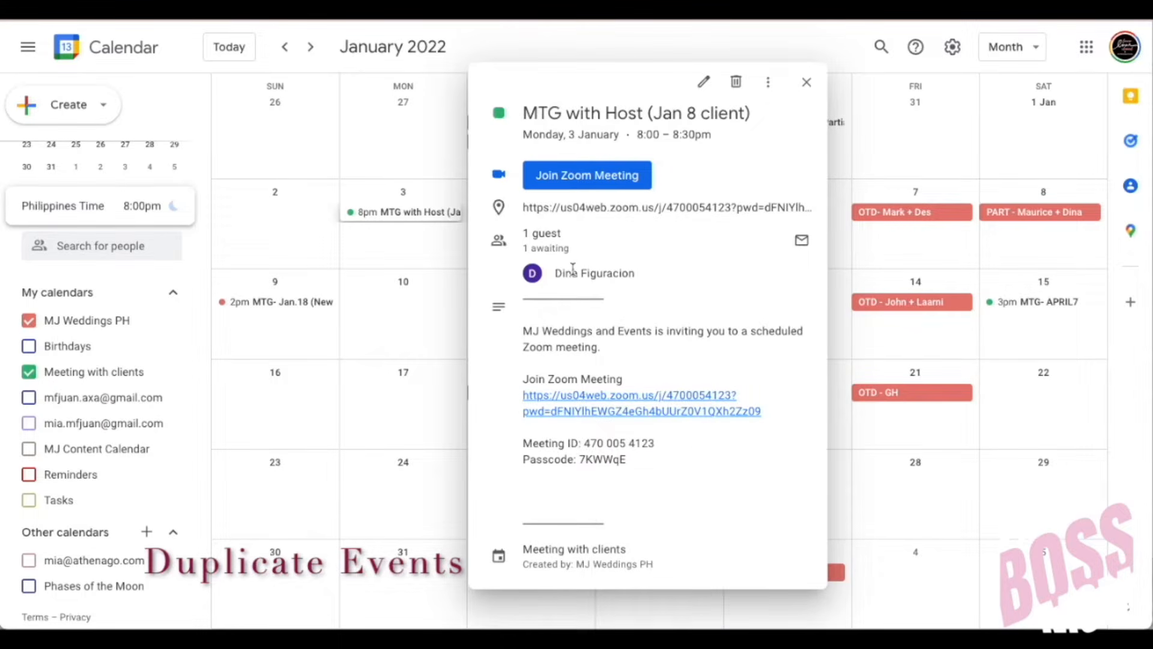
pyautogui.moveTo(646, 275)
pyautogui.click(453, 377)
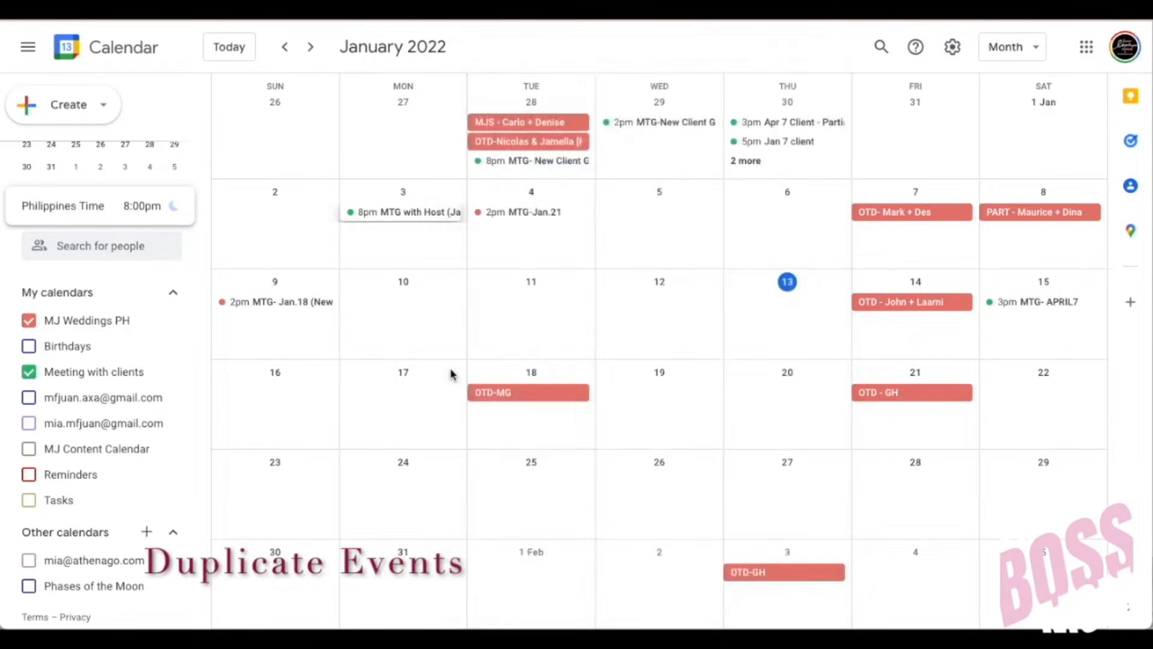
pyautogui.click(412, 216)
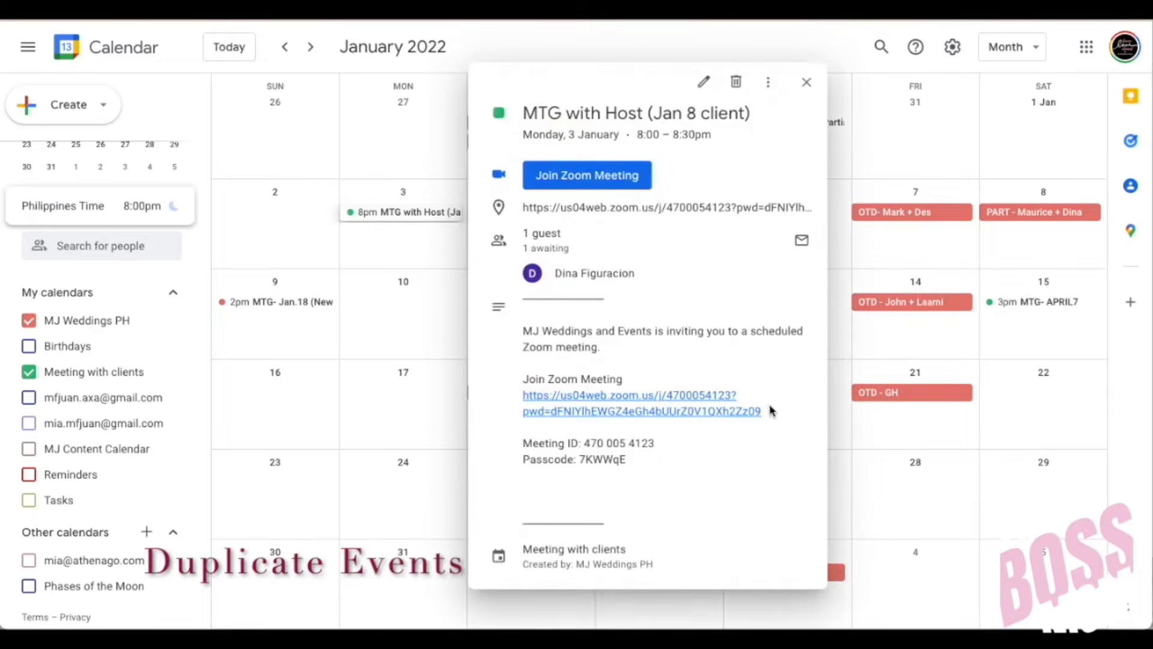
pyautogui.click(773, 84)
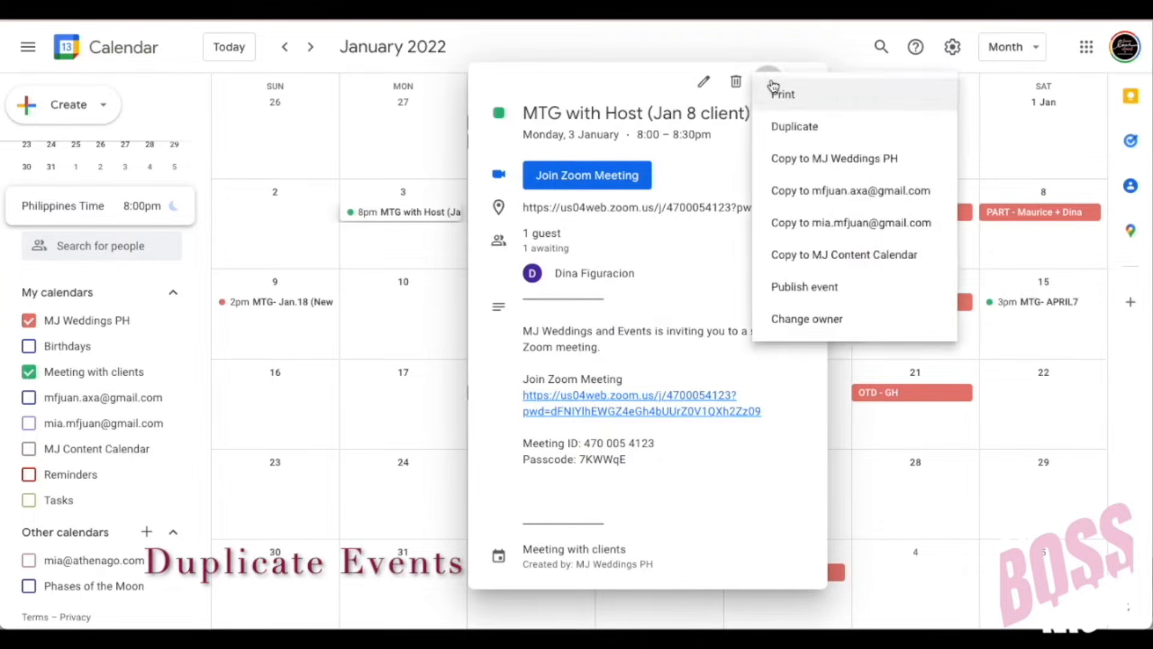
# Step: Duplicate 'MTG with Host' to 26 Jan 2022 and save the copy without emailing guests
pyautogui.click(782, 127)
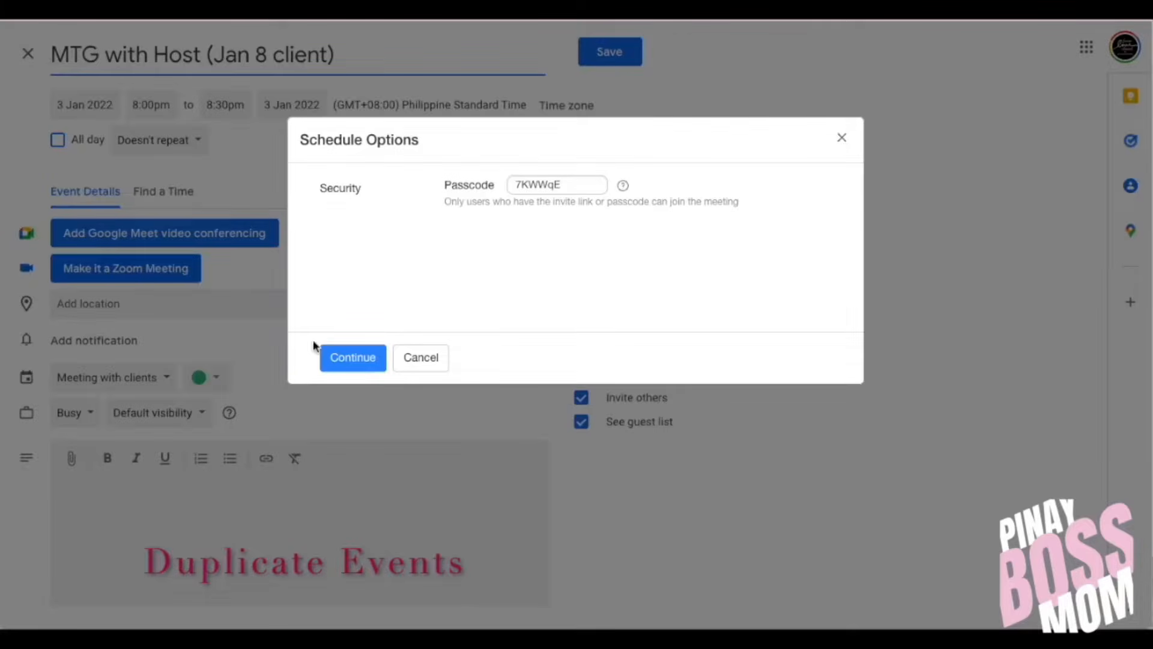
pyautogui.click(352, 358)
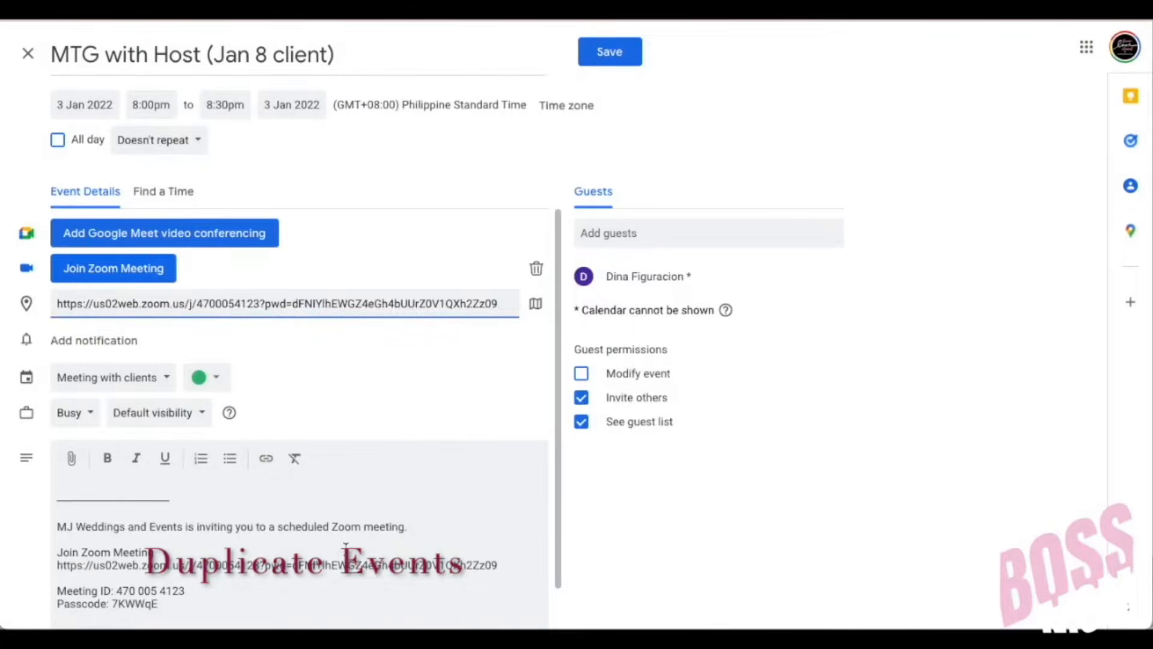
pyautogui.scroll(-1, 345, 545)
pyautogui.scroll(1, 373, 399)
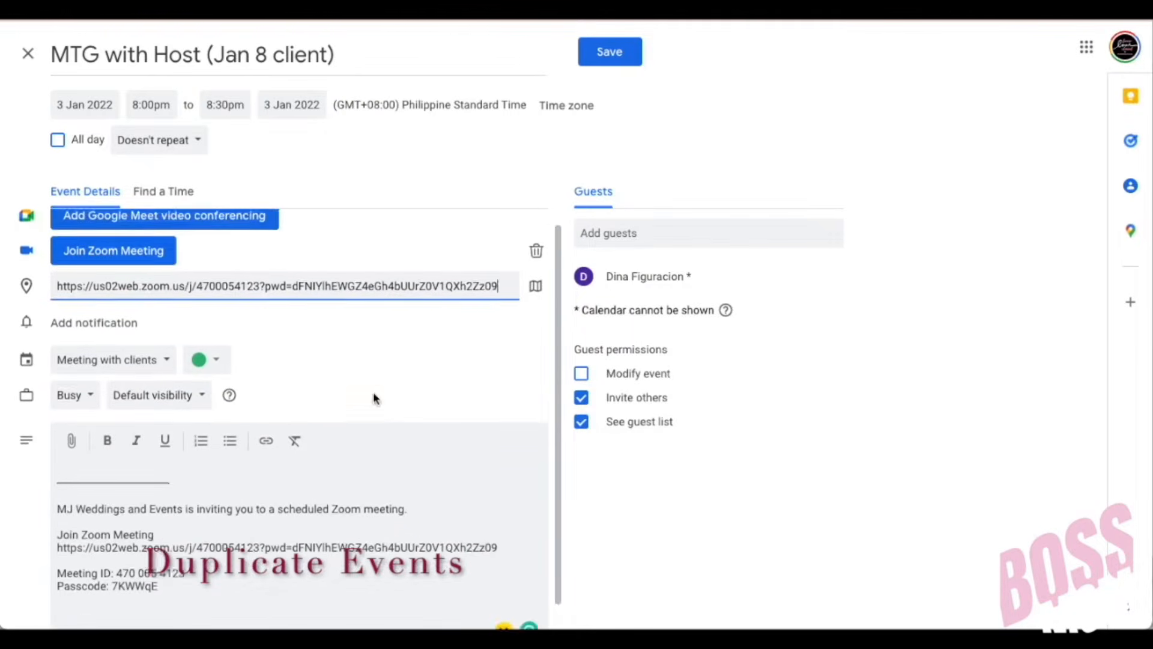
pyautogui.click(81, 111)
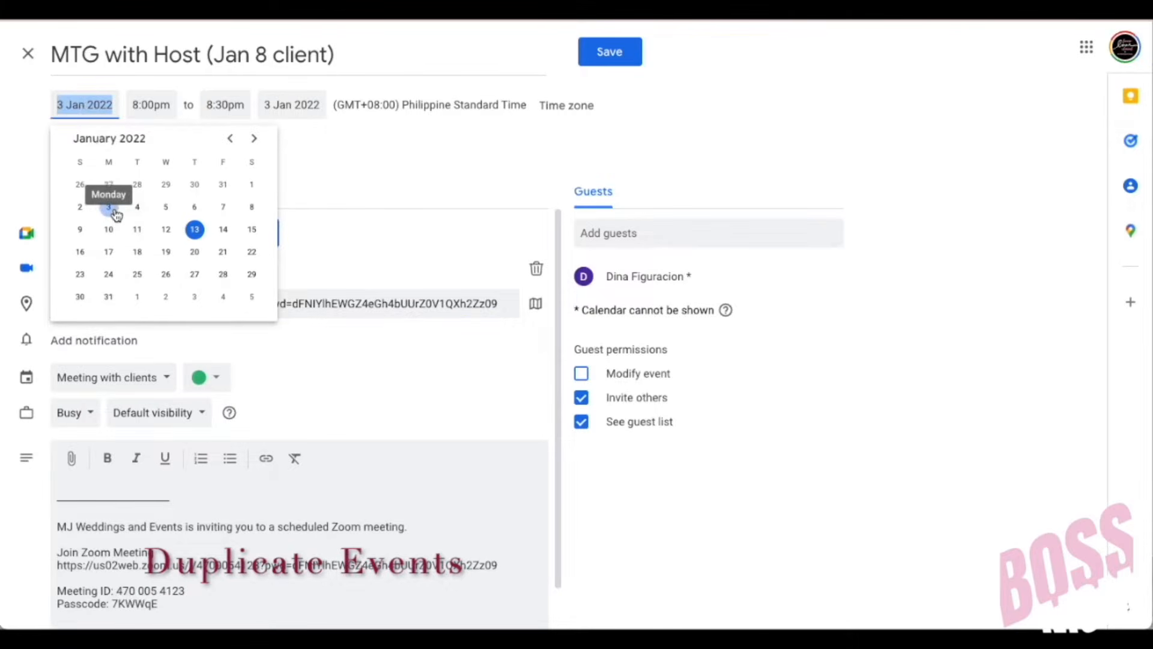
pyautogui.click(167, 275)
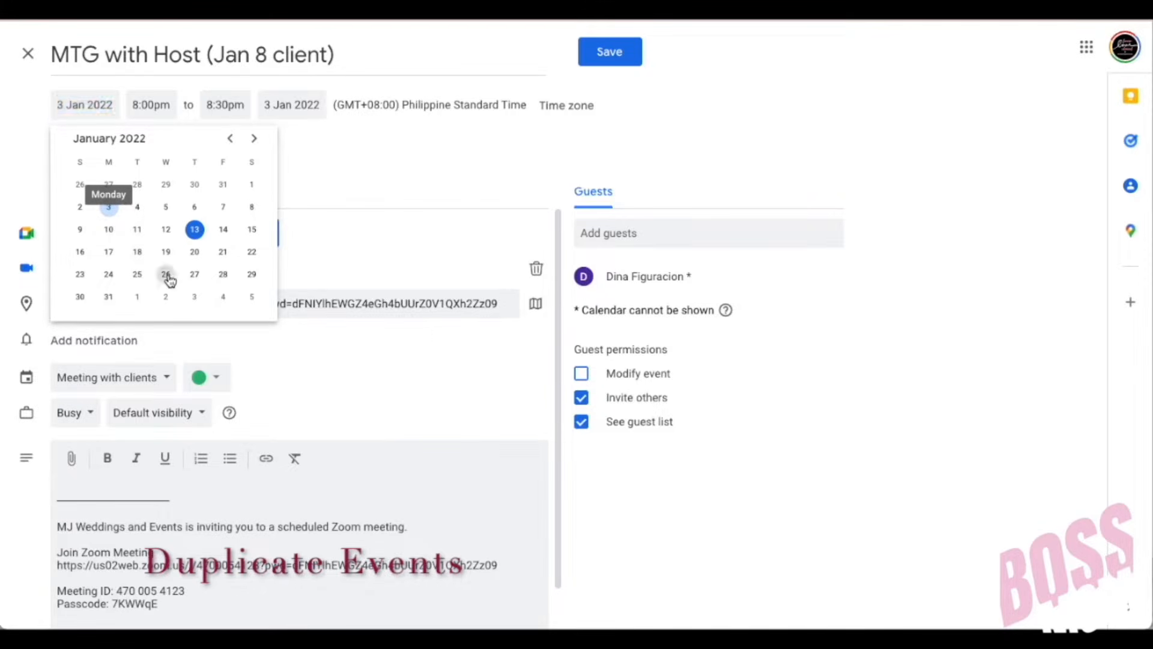
pyautogui.click(607, 54)
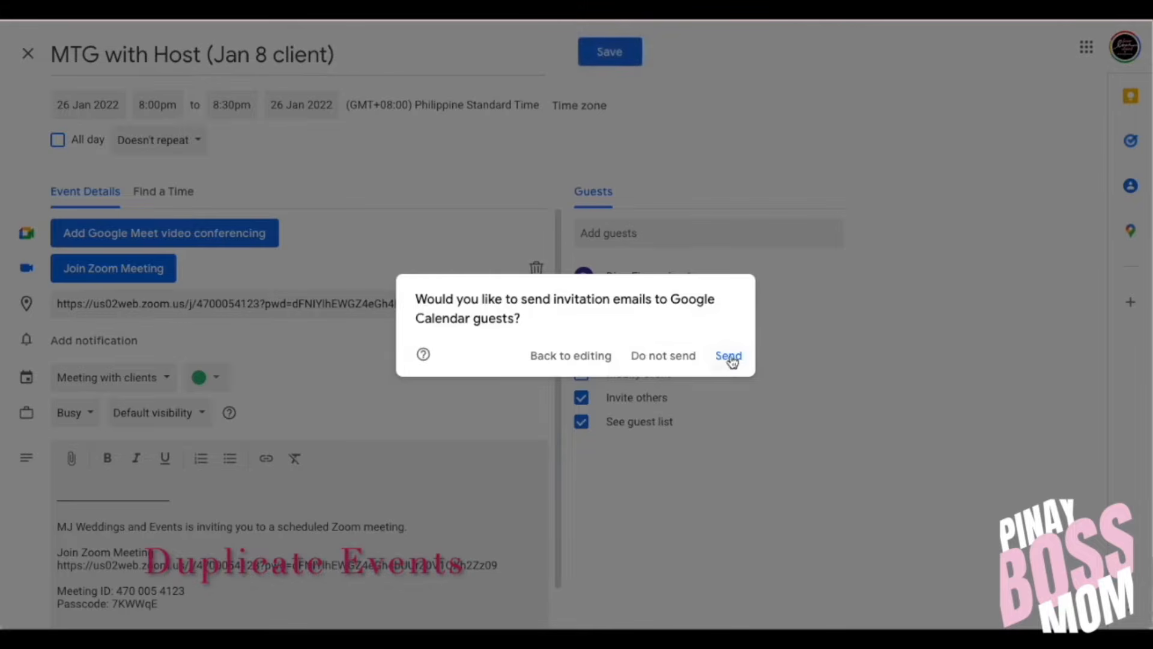
pyautogui.click(675, 357)
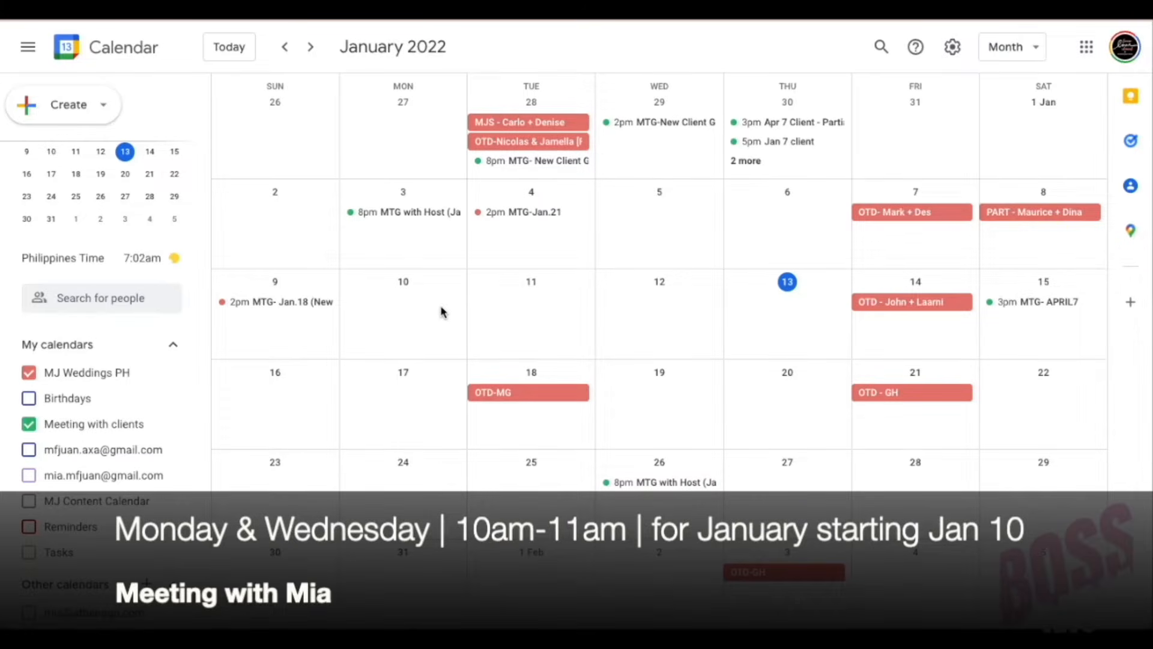
# Step: Create a meeting titled with the contact's name on 10 Jan 2022, running 10:00–11:00am
pyautogui.click(441, 312)
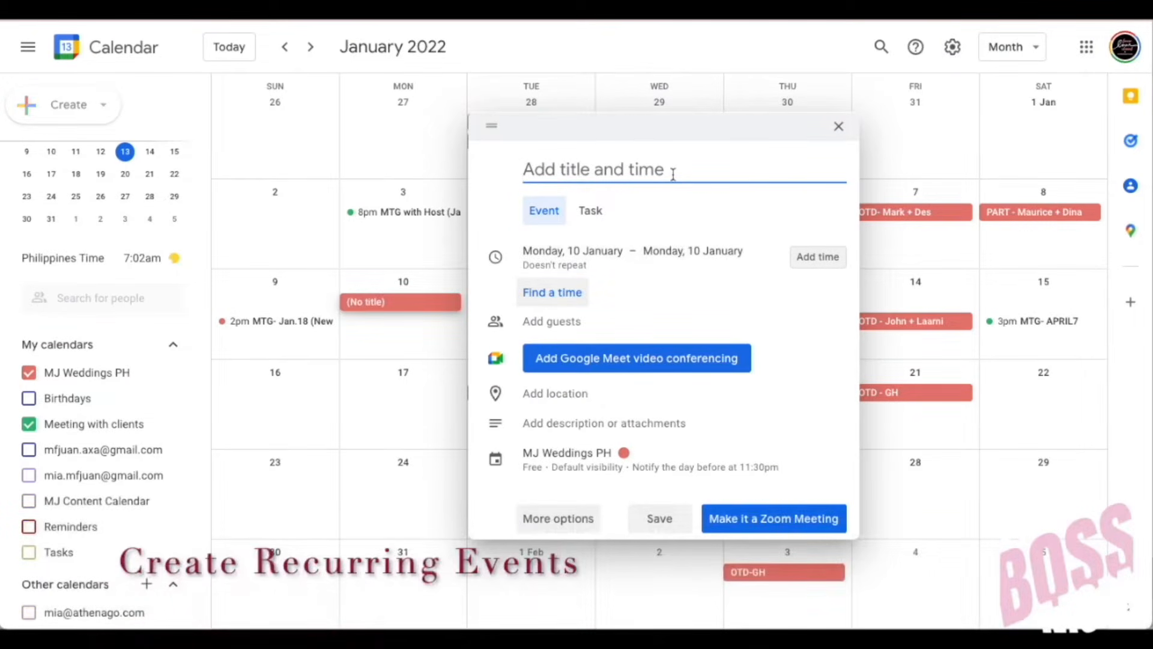
pyautogui.write('Meeting with')
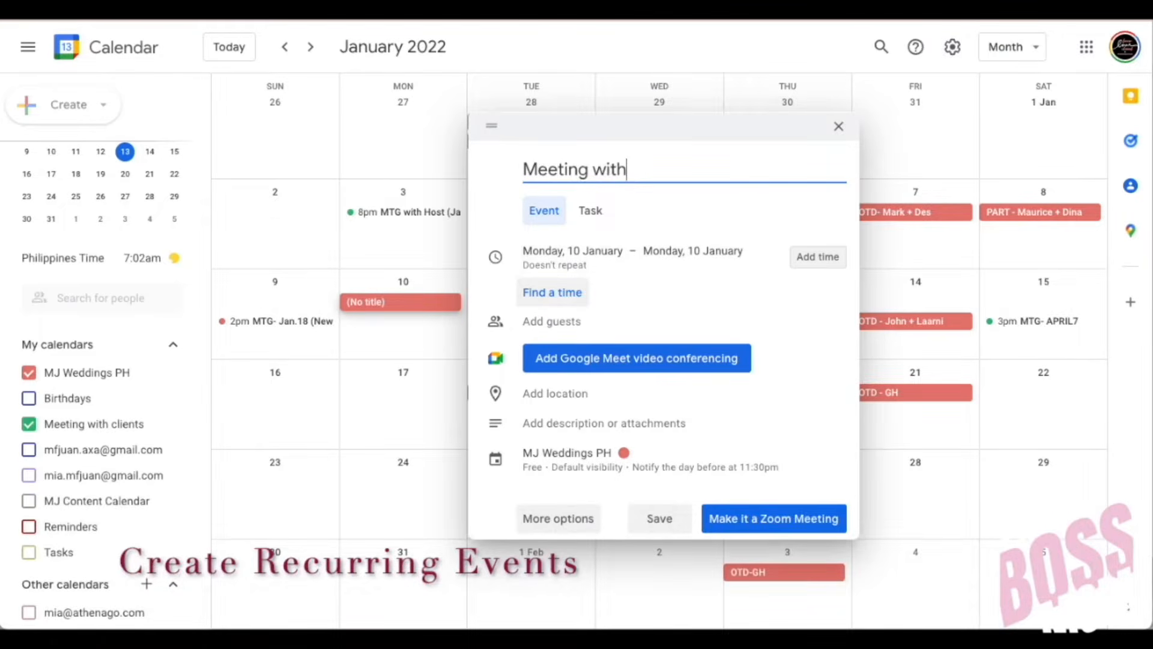
pyautogui.write(' Mia')
pyautogui.click(543, 525)
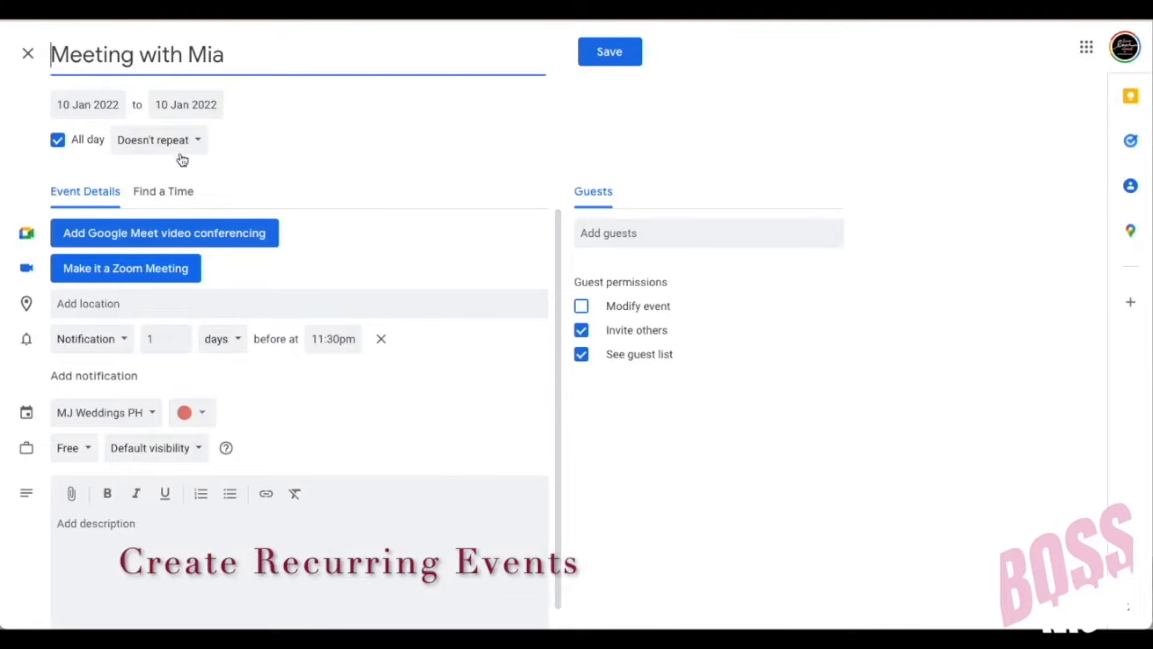
pyautogui.click(59, 142)
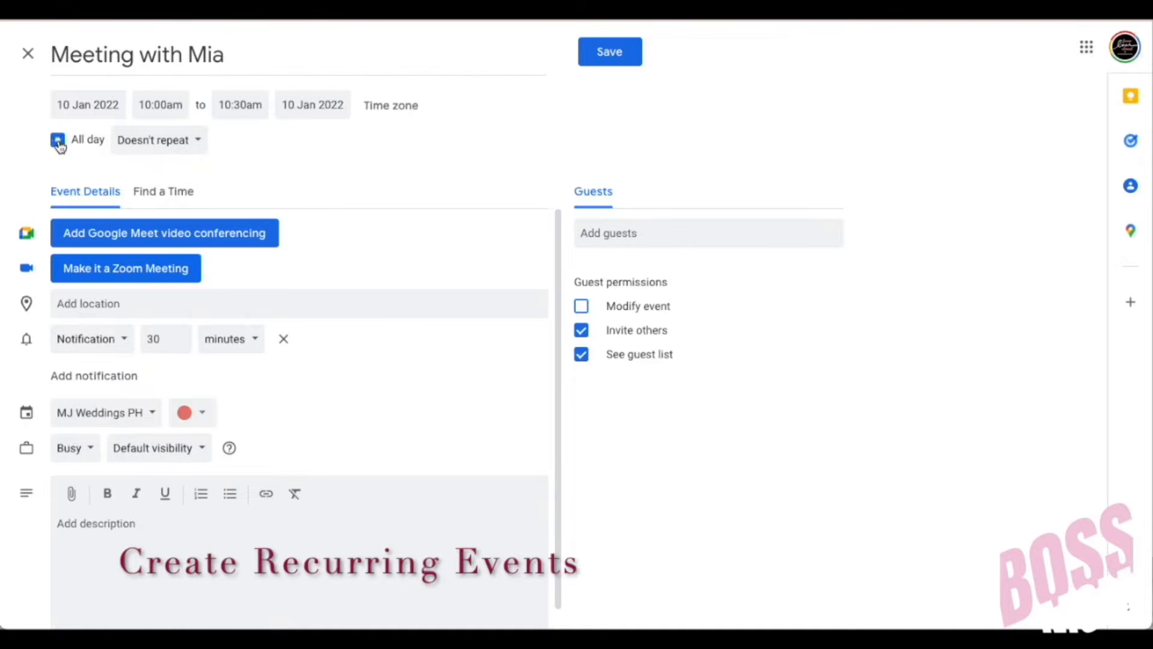
pyautogui.click(242, 107)
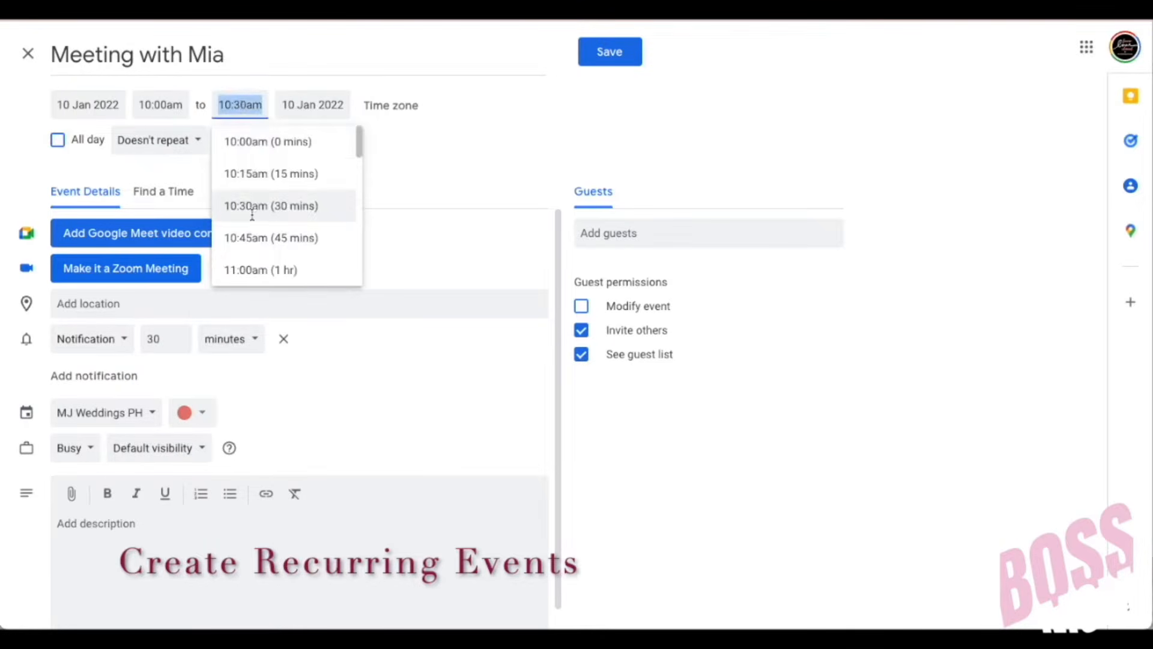
pyautogui.click(247, 270)
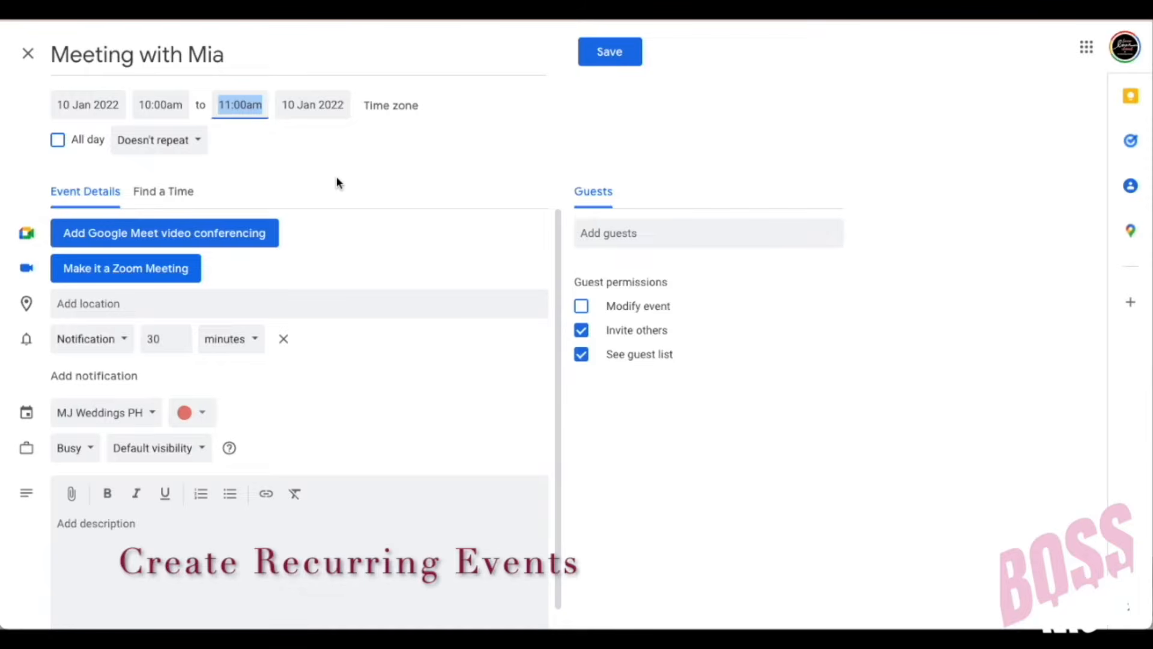
pyautogui.click(196, 144)
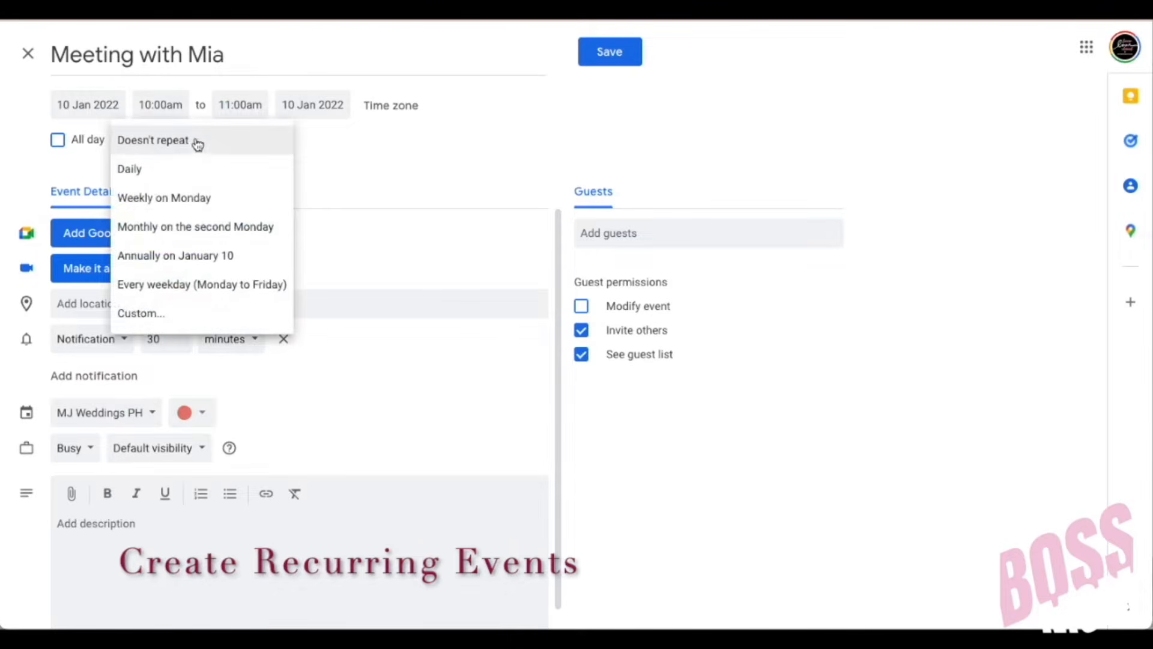
# Step: Set a custom weekly recurrence on Mondays and Wednesdays that ends on 31 Jan 2022
pyautogui.click(160, 318)
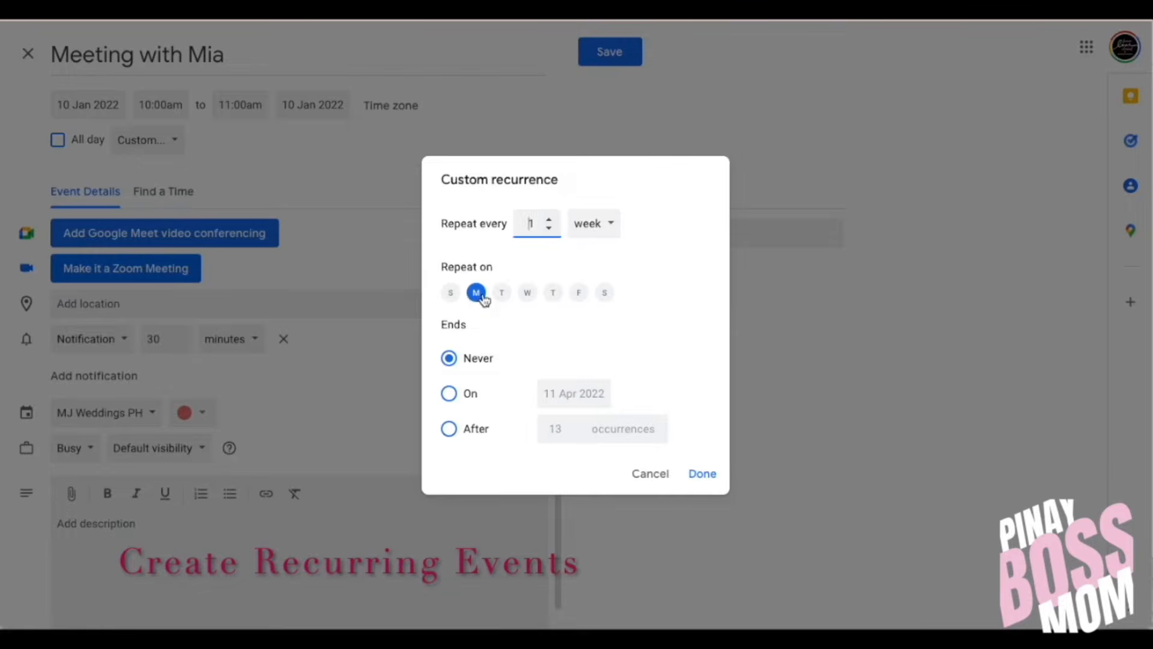
pyautogui.click(527, 294)
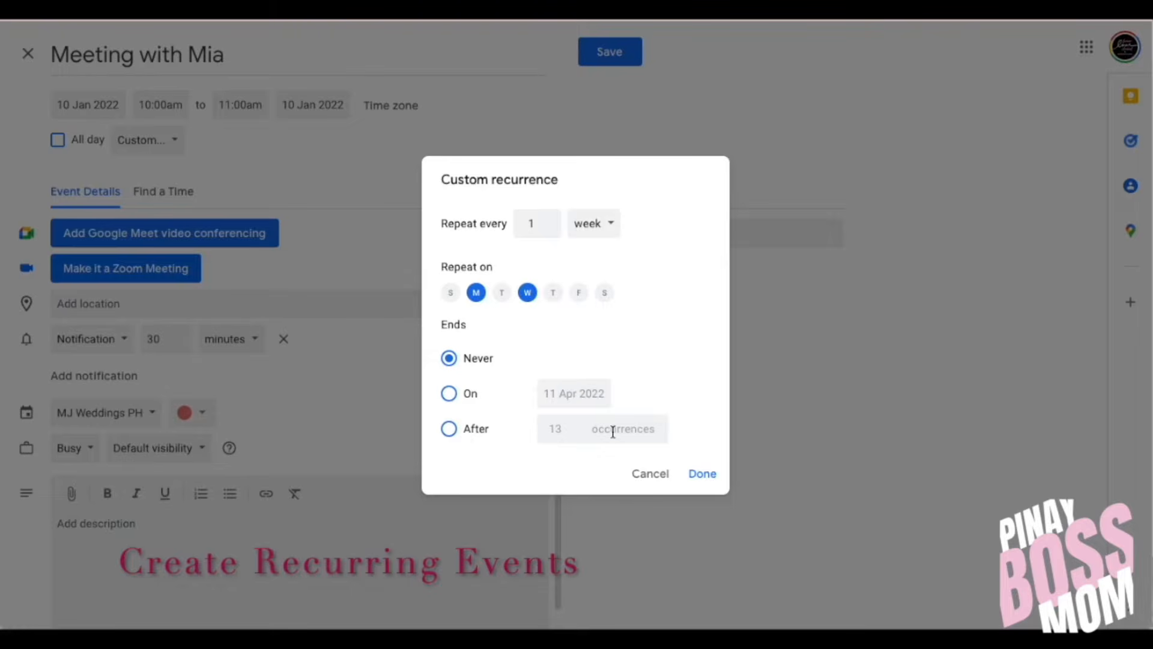
pyautogui.click(450, 394)
pyautogui.click(558, 394)
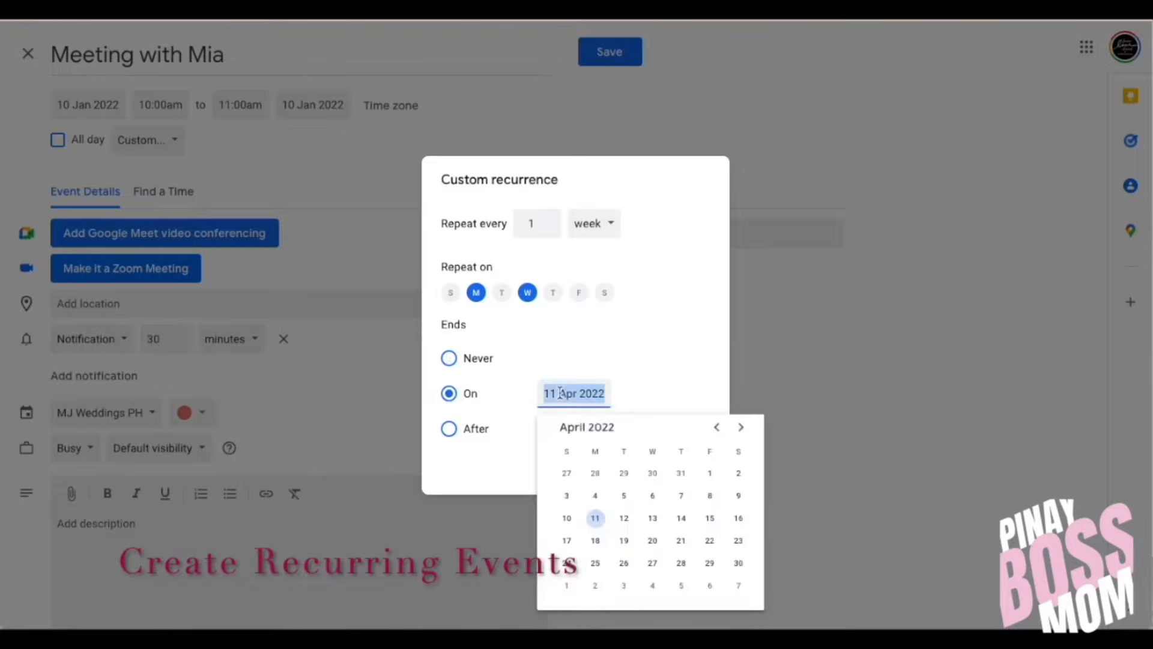
pyautogui.click(719, 427)
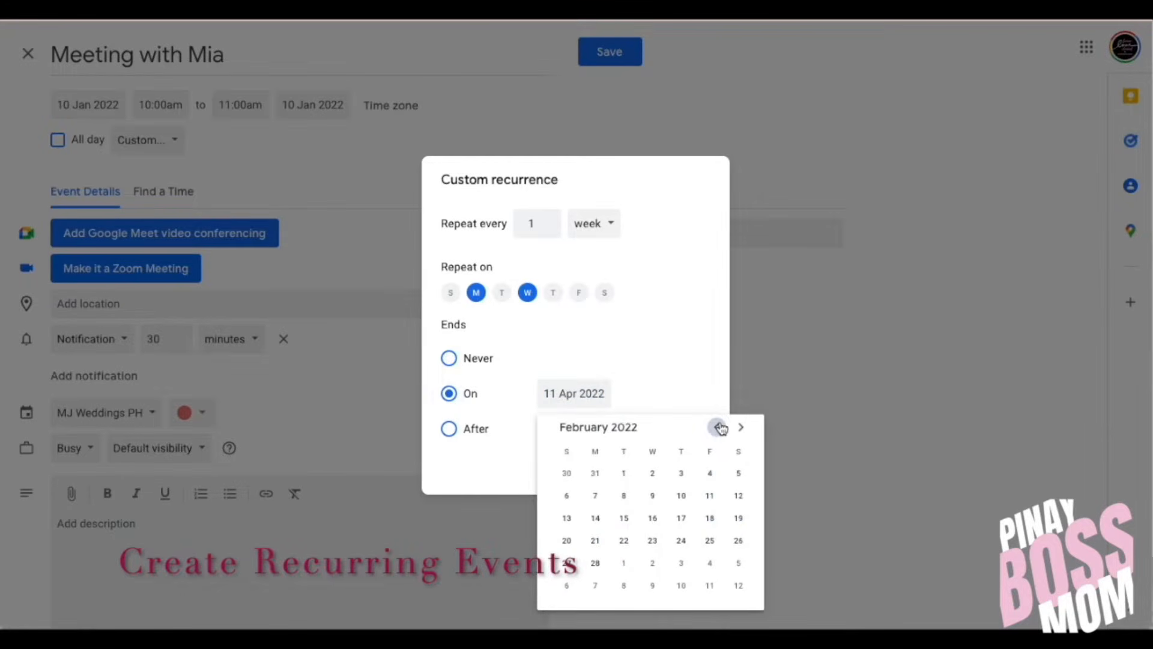
pyautogui.click(718, 427)
pyautogui.click(595, 585)
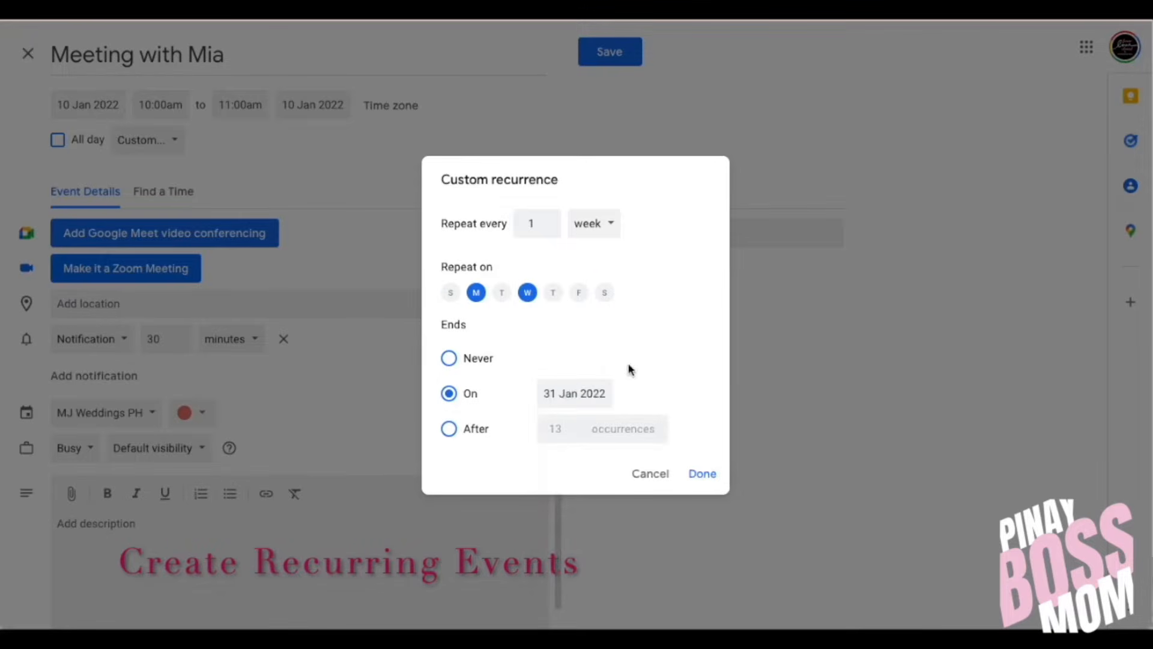
pyautogui.click(703, 474)
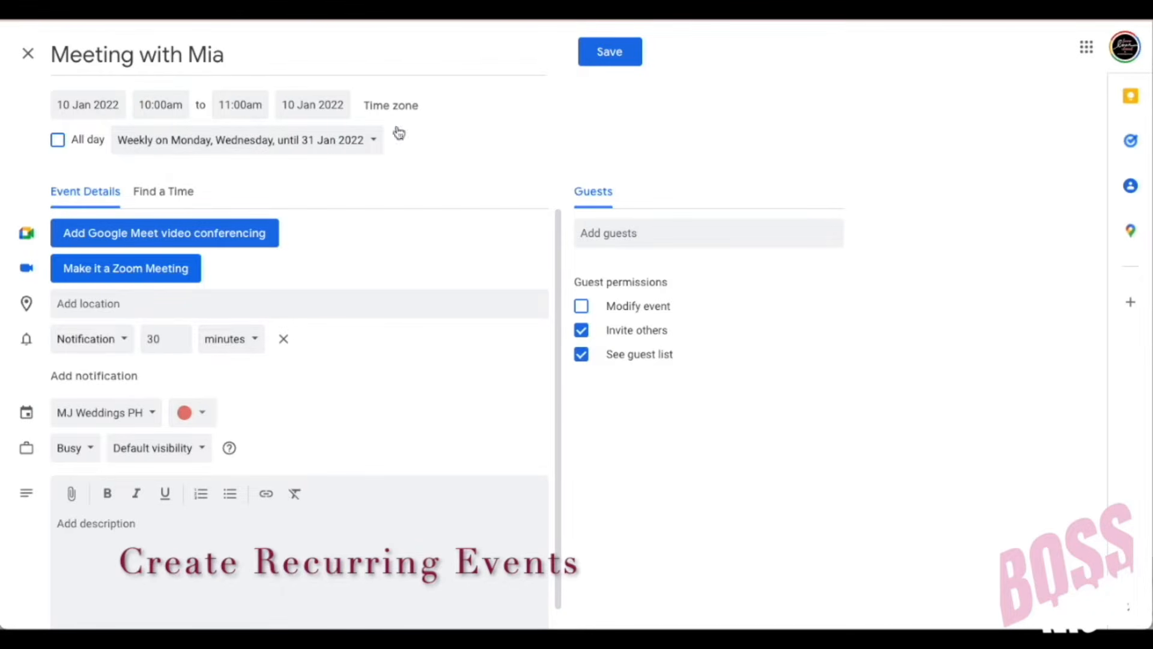
# Step: Save the recurring meeting, then reopen its 10 January occurrence in the full editor
pyautogui.click(611, 55)
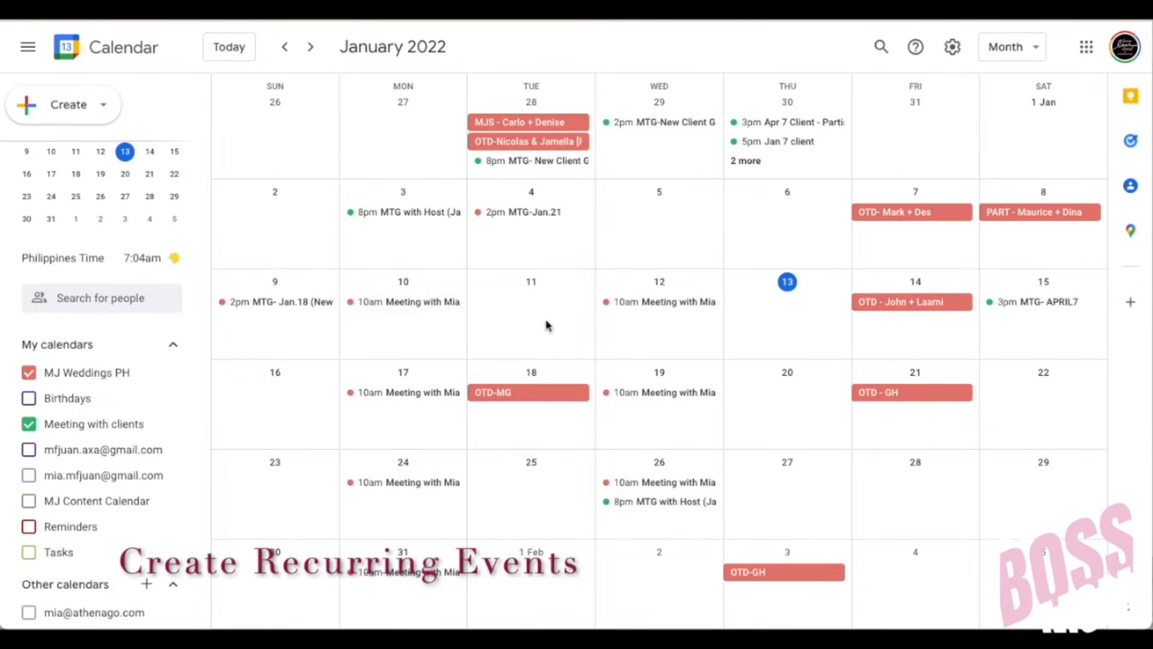
pyautogui.click(412, 303)
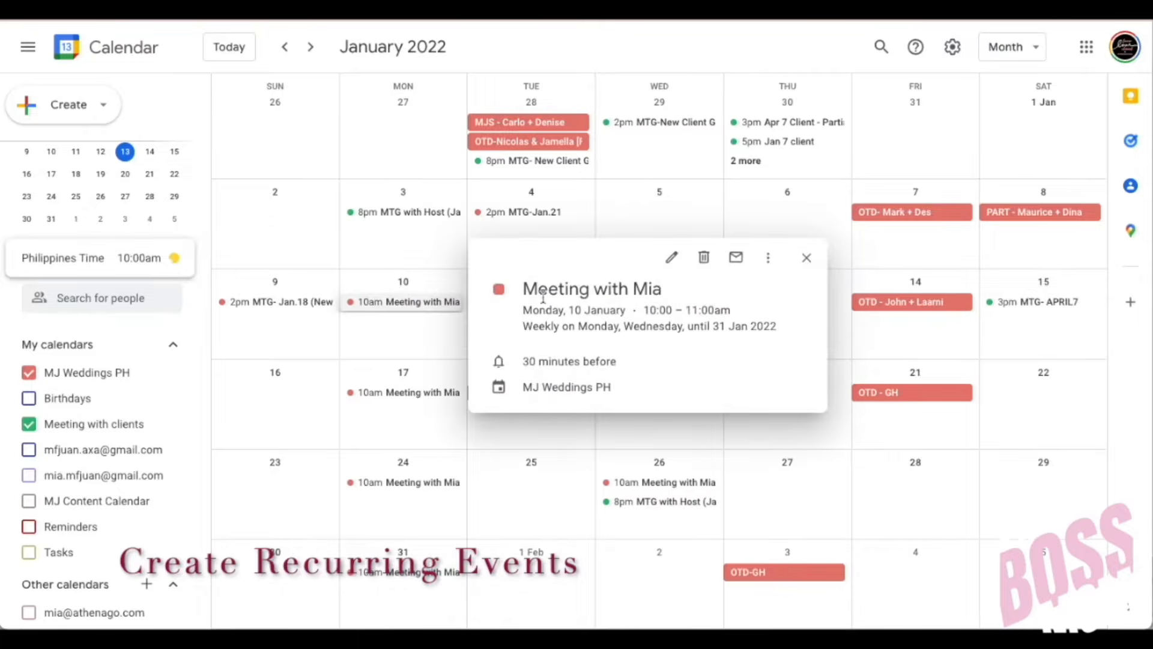
pyautogui.click(674, 258)
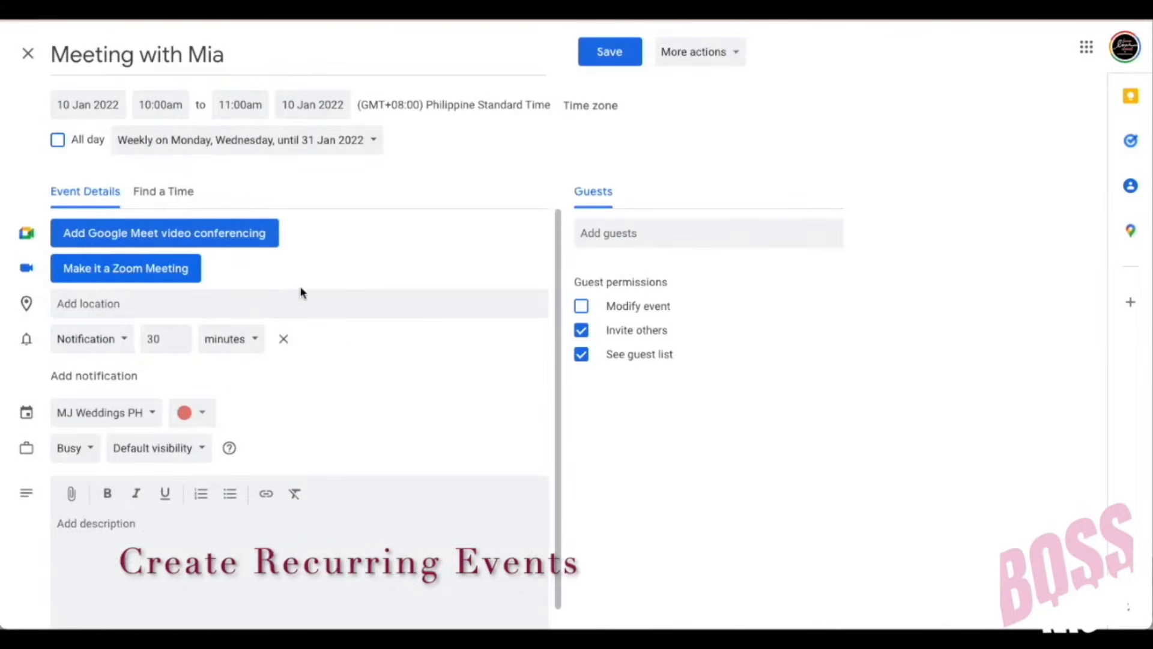
# Step: Add a Zoom meeting link and save it to all events, then check the 19 January occurrence
pyautogui.click(155, 278)
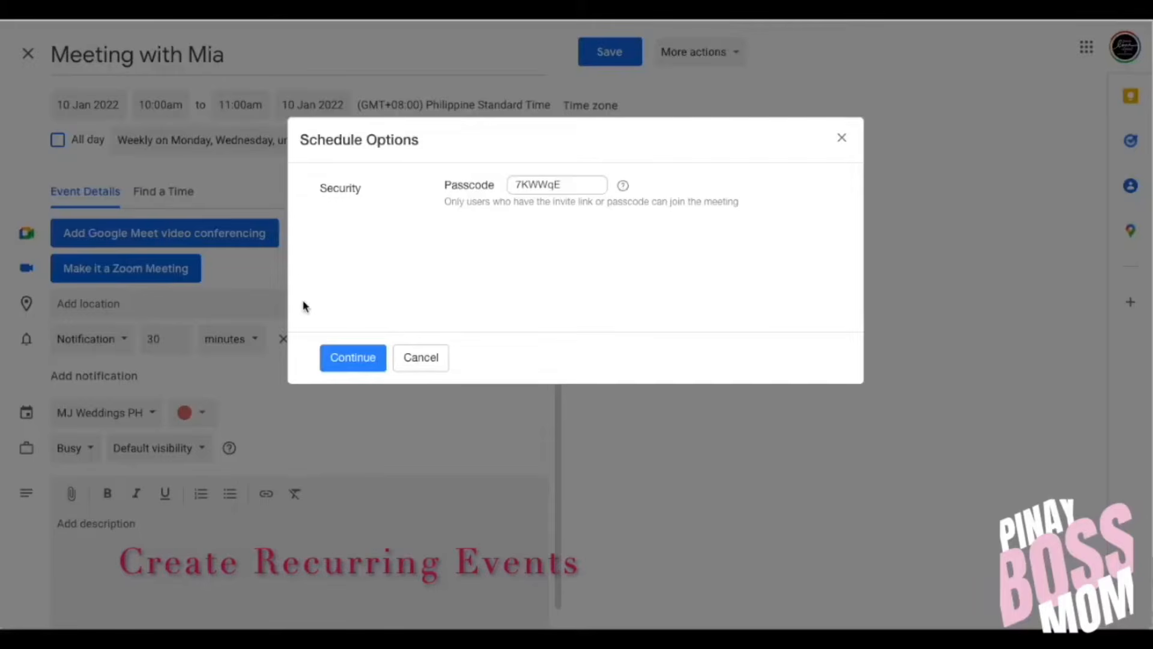
pyautogui.click(343, 363)
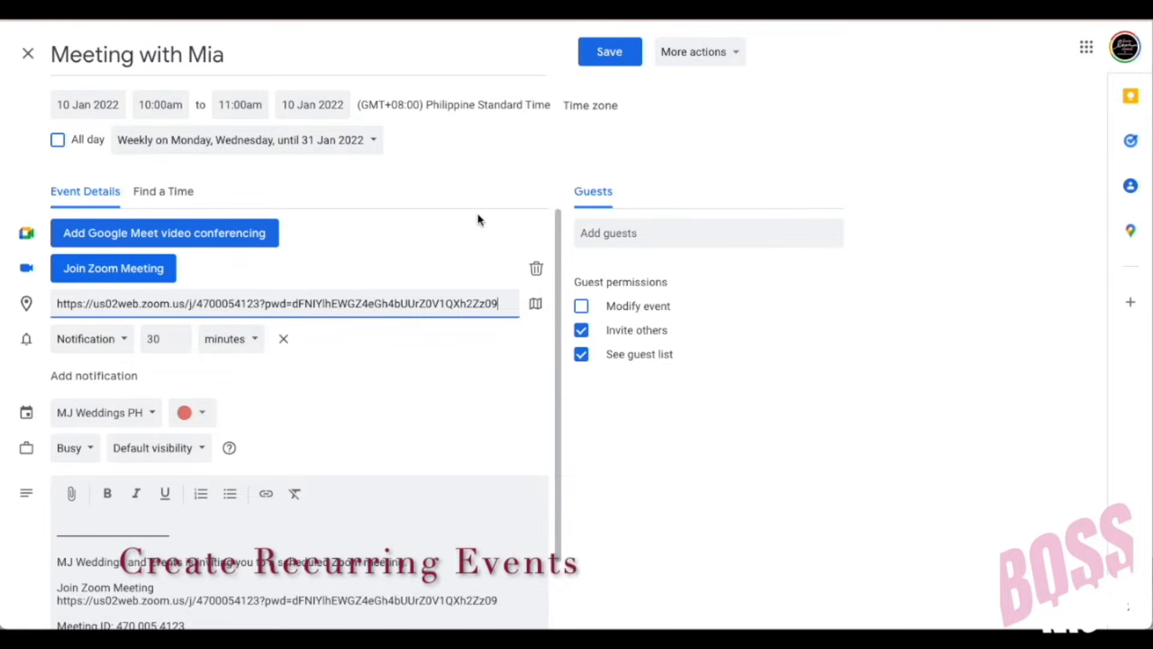
pyautogui.click(611, 52)
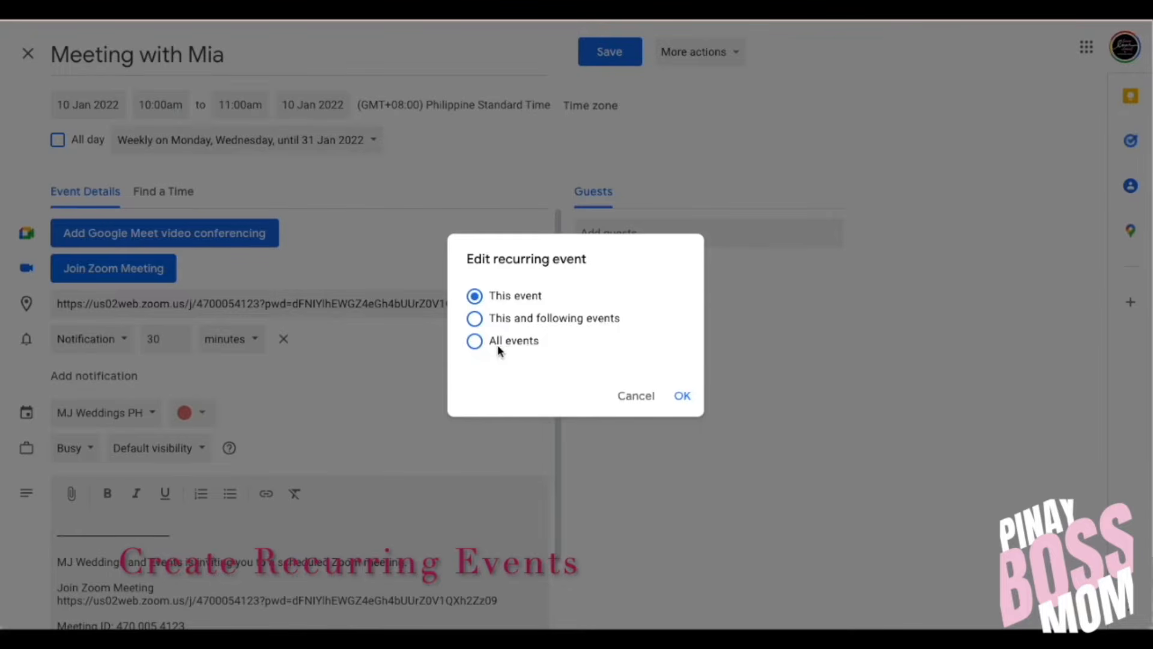
pyautogui.click(474, 341)
pyautogui.click(682, 396)
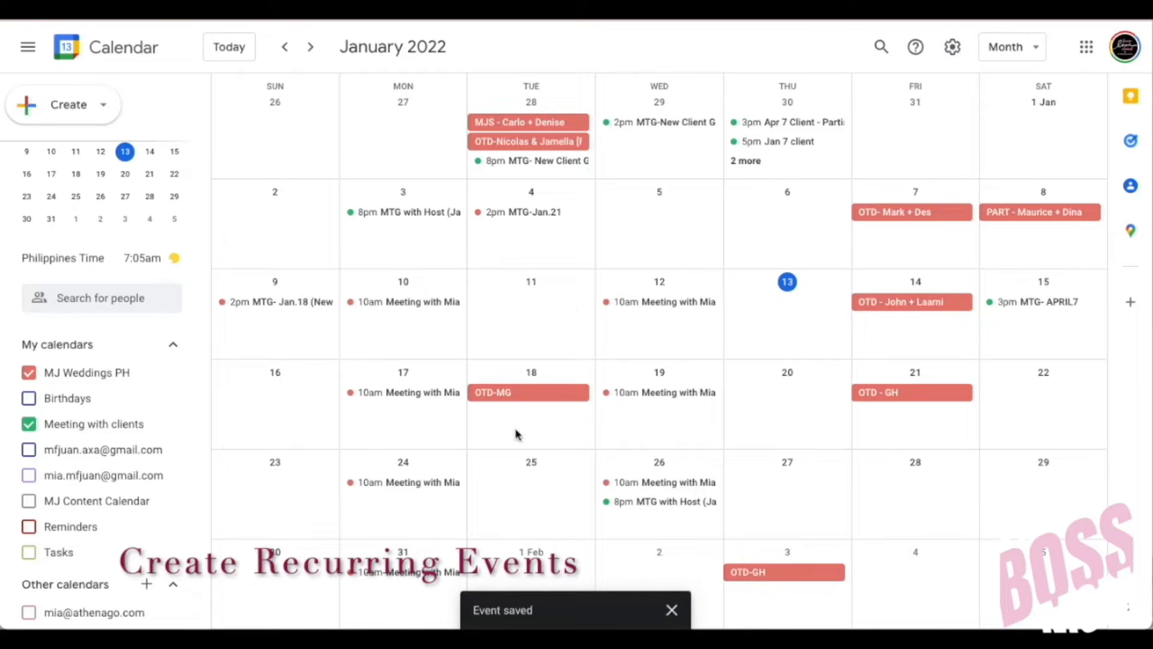
pyautogui.click(642, 310)
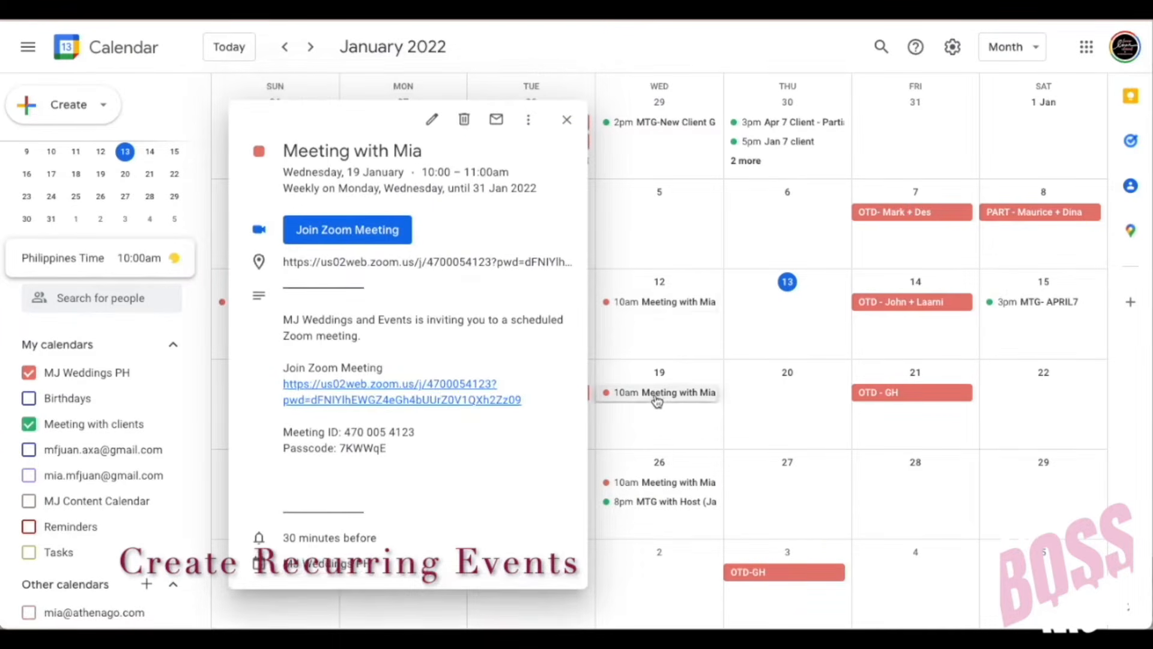
# Step: Check the 26, 17, 24 and 31 January occurrences for Zoom, then open 10 January
pyautogui.click(644, 489)
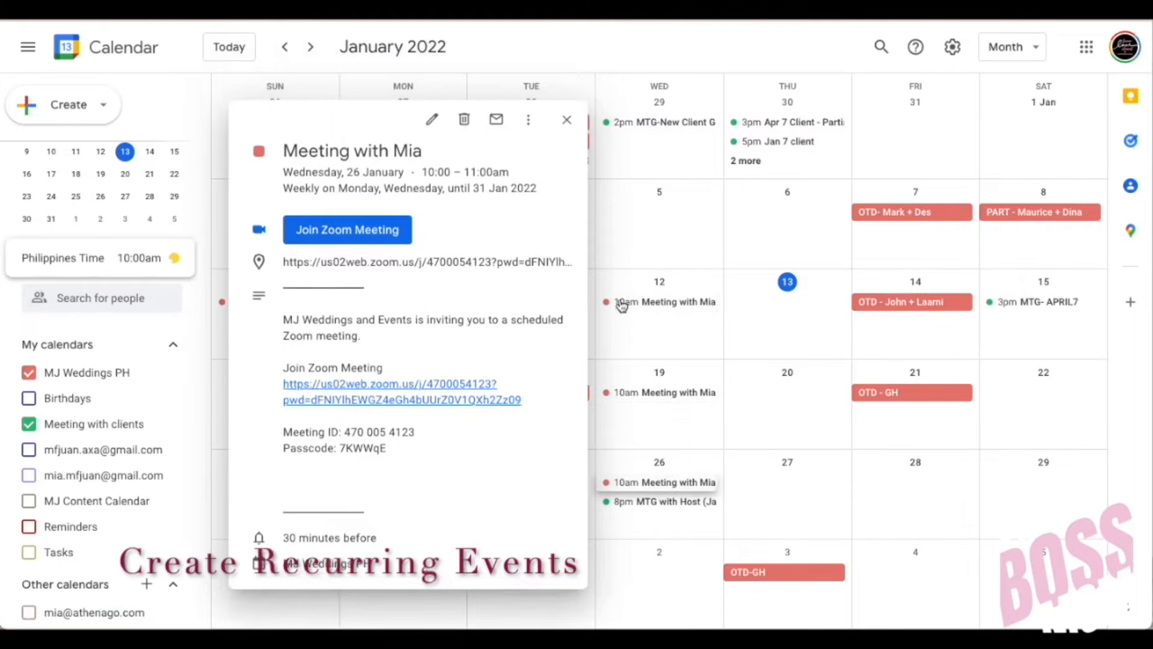
pyautogui.click(790, 335)
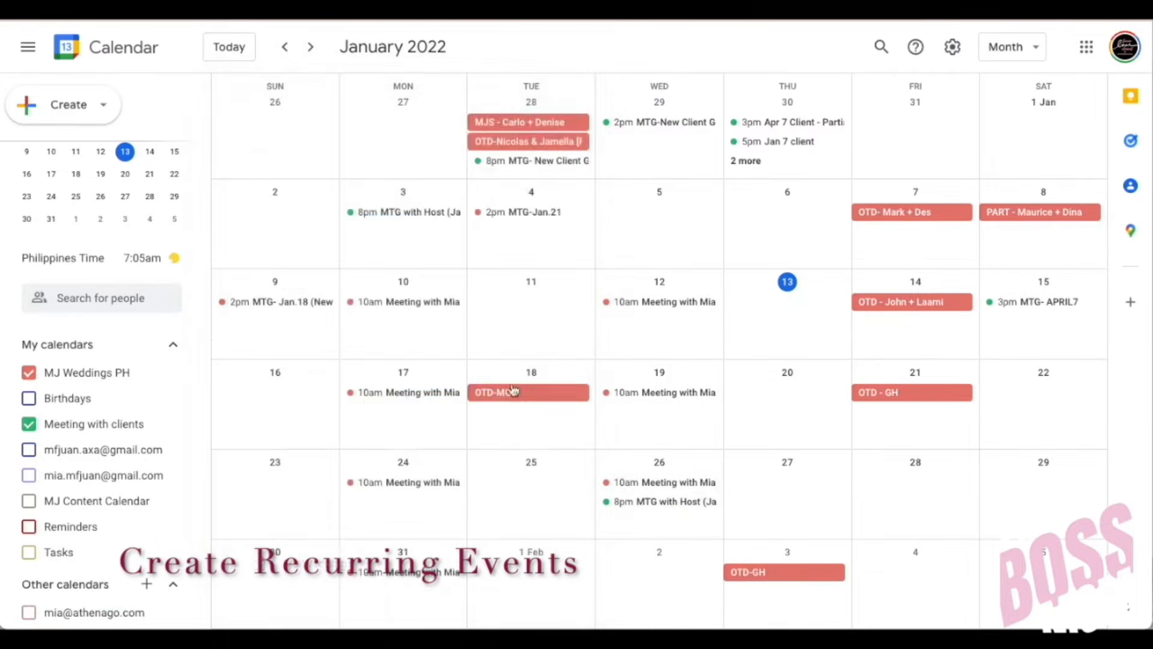
pyautogui.click(416, 395)
pyautogui.click(412, 482)
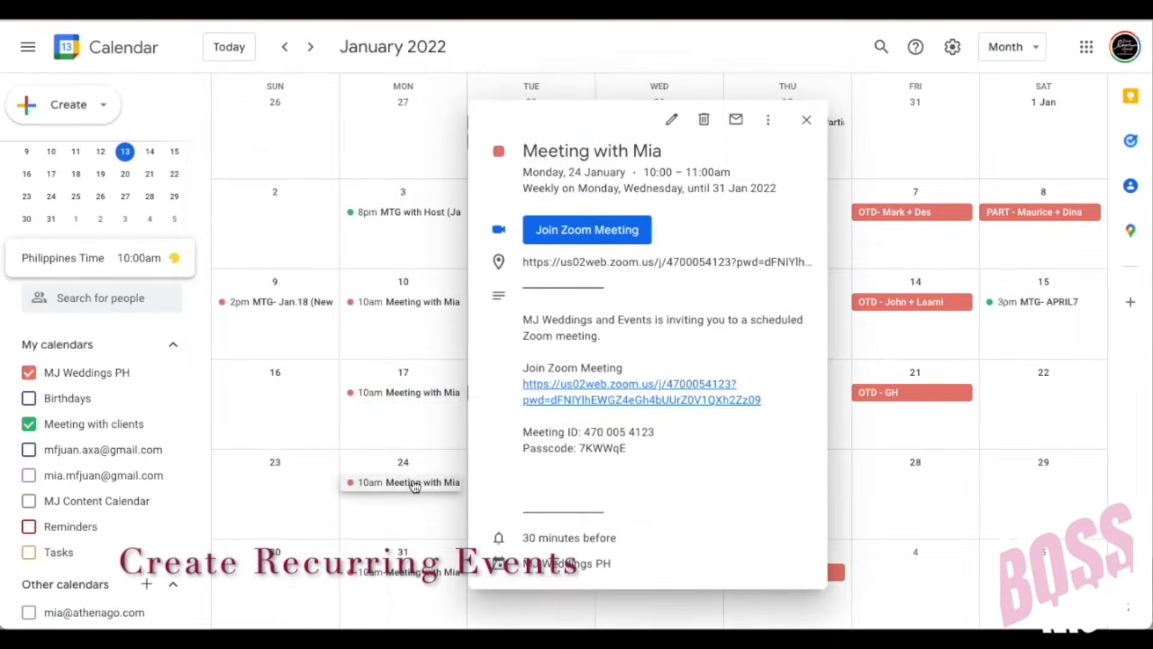
pyautogui.click(422, 571)
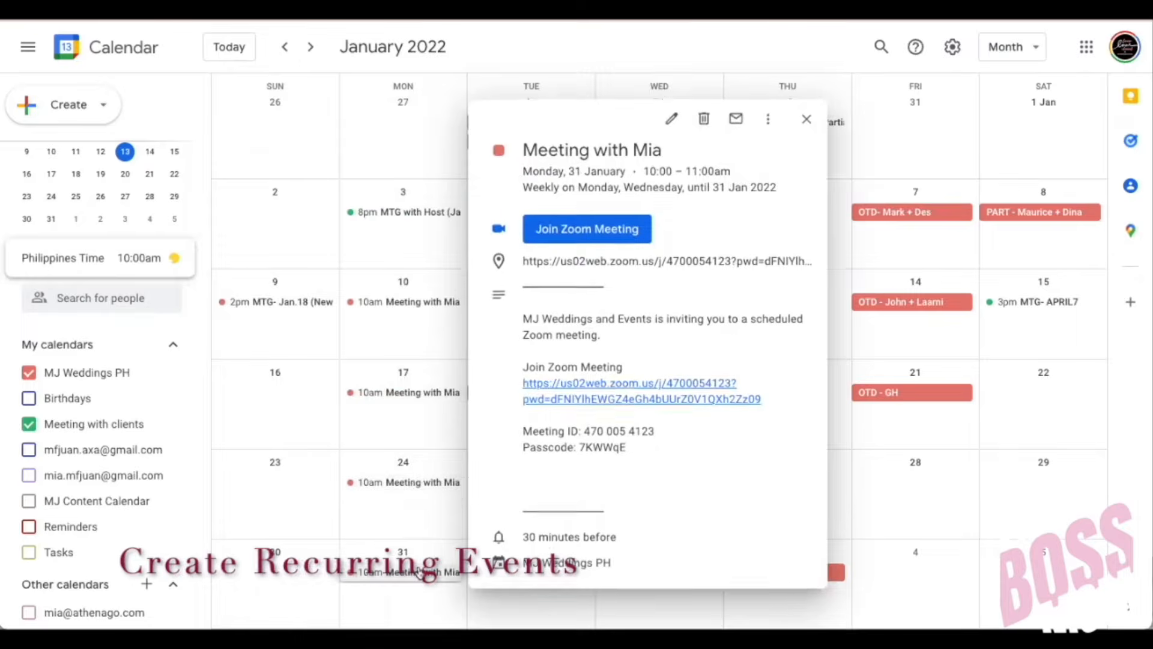
pyautogui.click(439, 328)
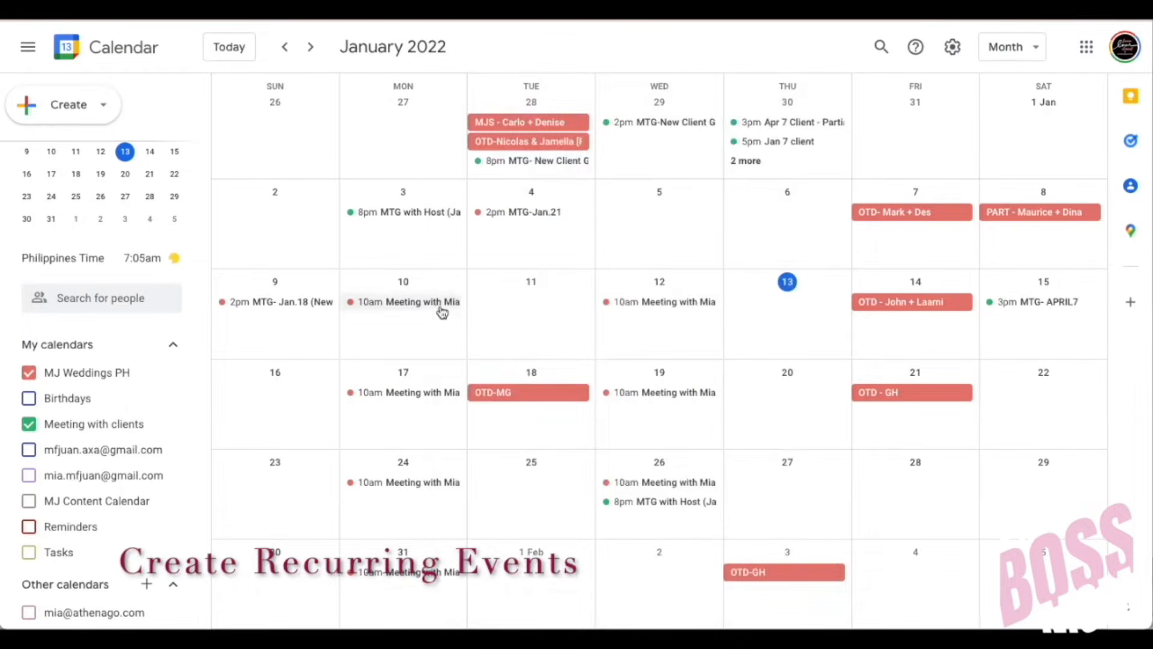
pyautogui.click(443, 303)
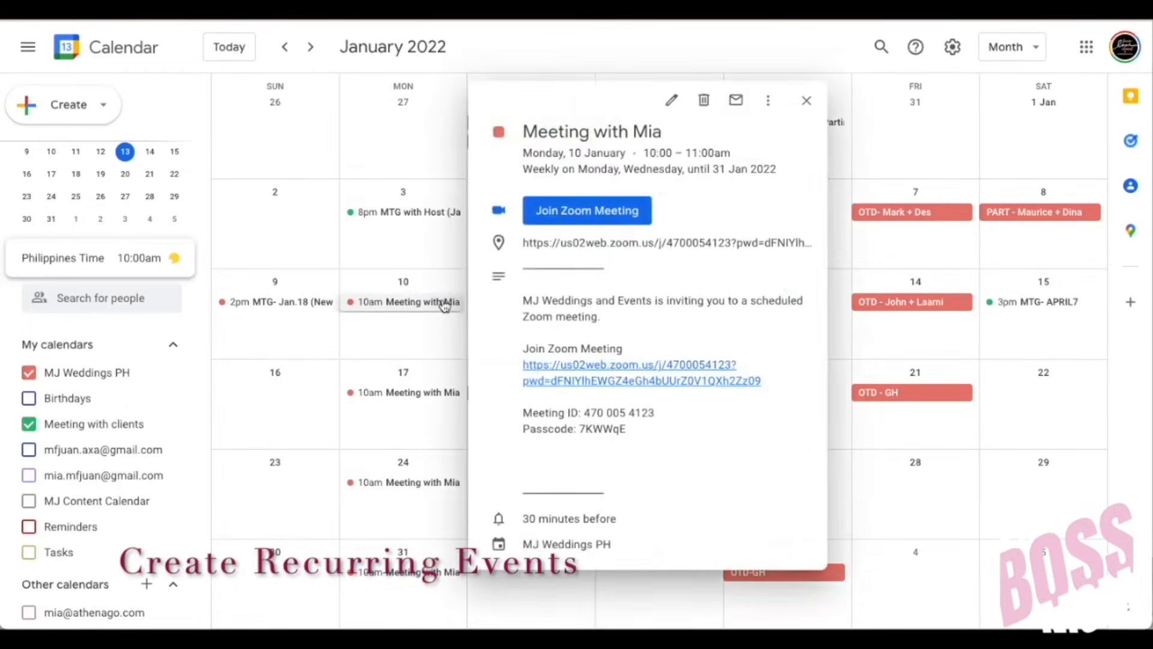
# Step: Delete the Zoom conferencing from the meeting and save the change to all events
pyautogui.click(670, 100)
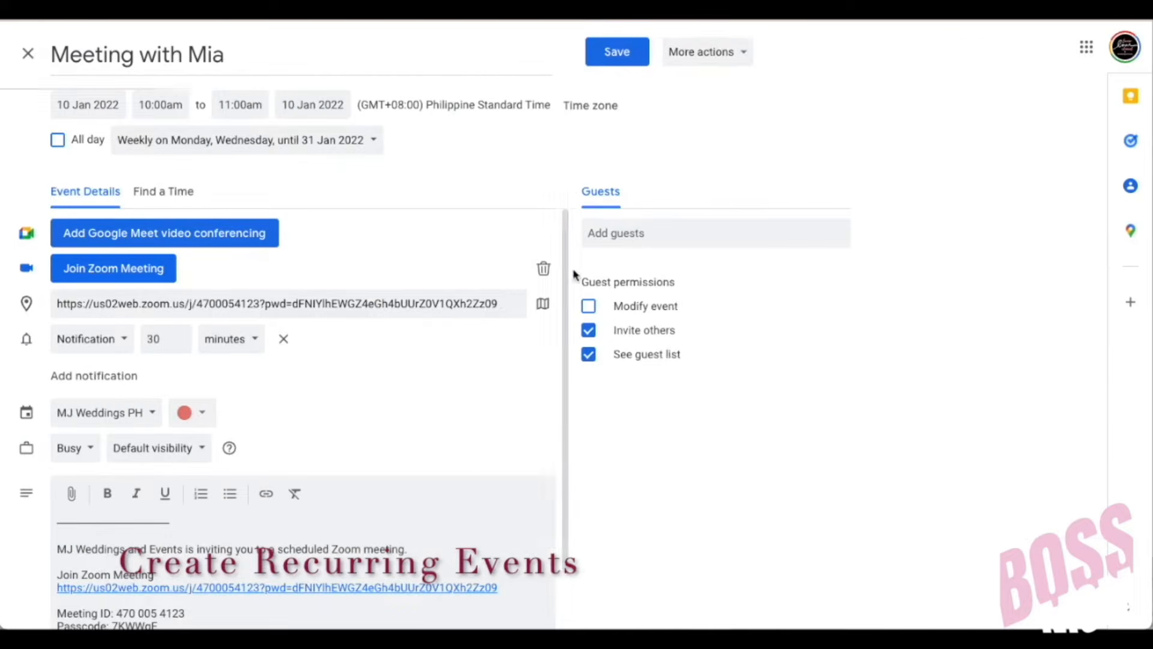
pyautogui.click(536, 269)
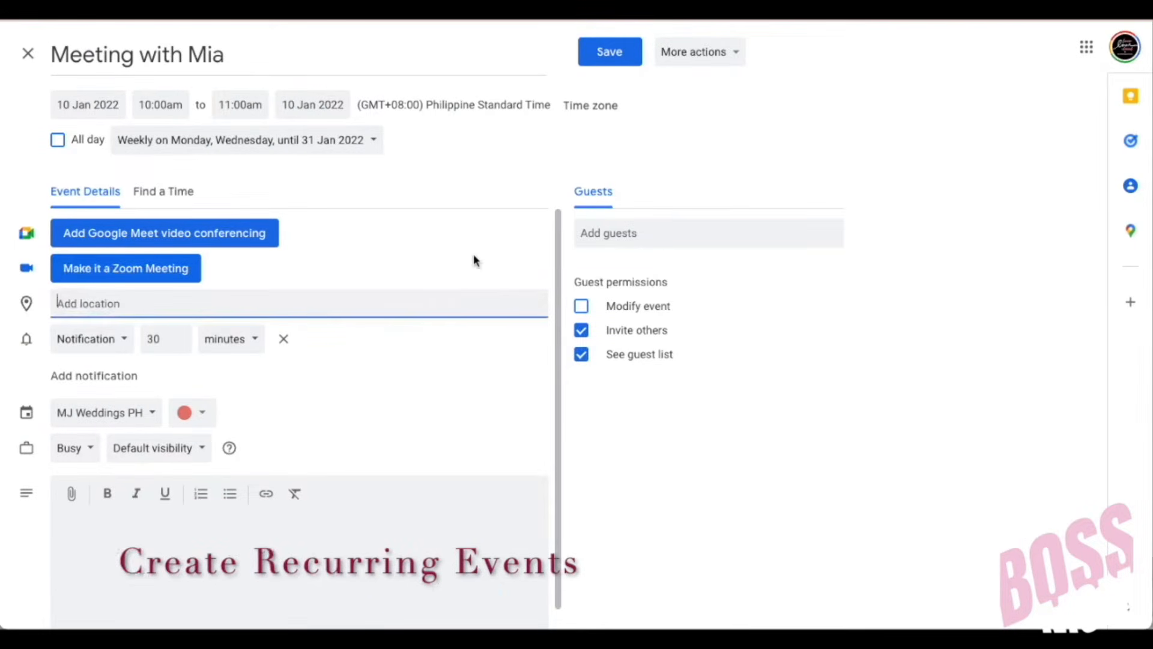
pyautogui.click(599, 50)
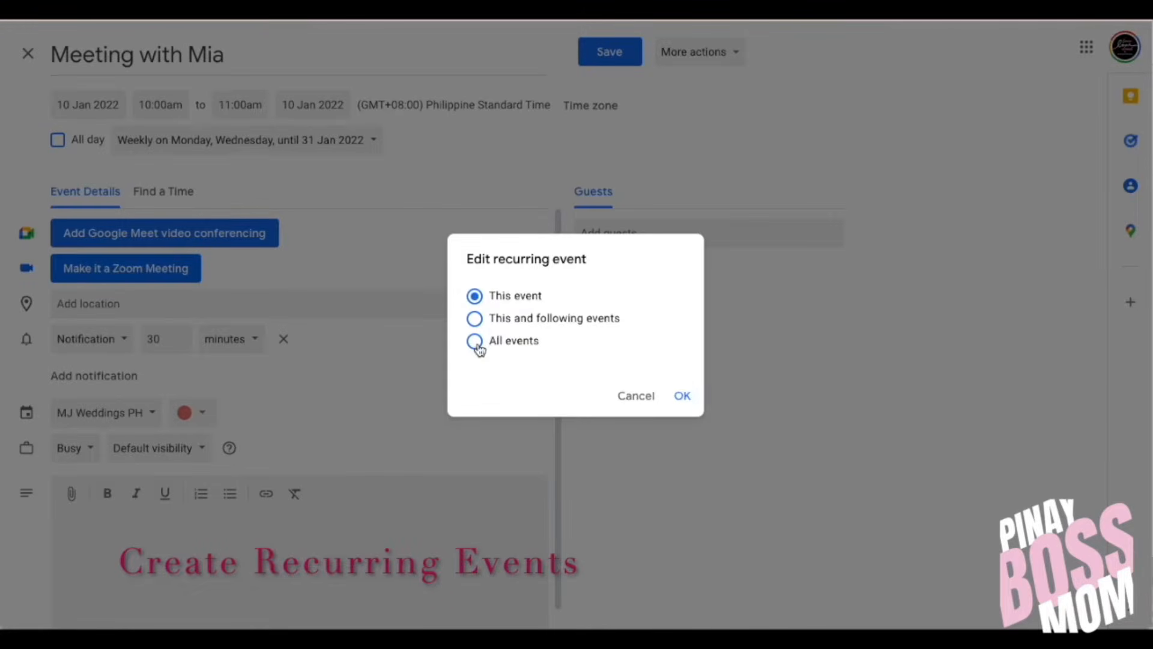
pyautogui.click(474, 342)
pyautogui.click(682, 395)
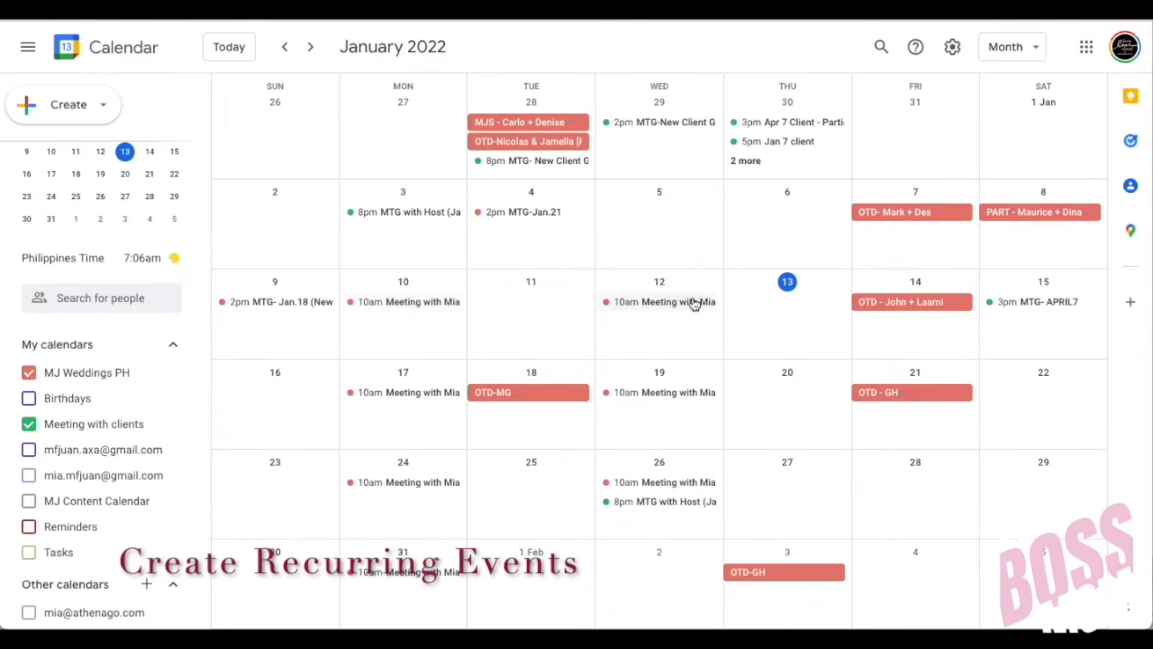
# Step: Add a Zoom link to the 17 January occurrence and save it for this and following events
pyautogui.click(415, 393)
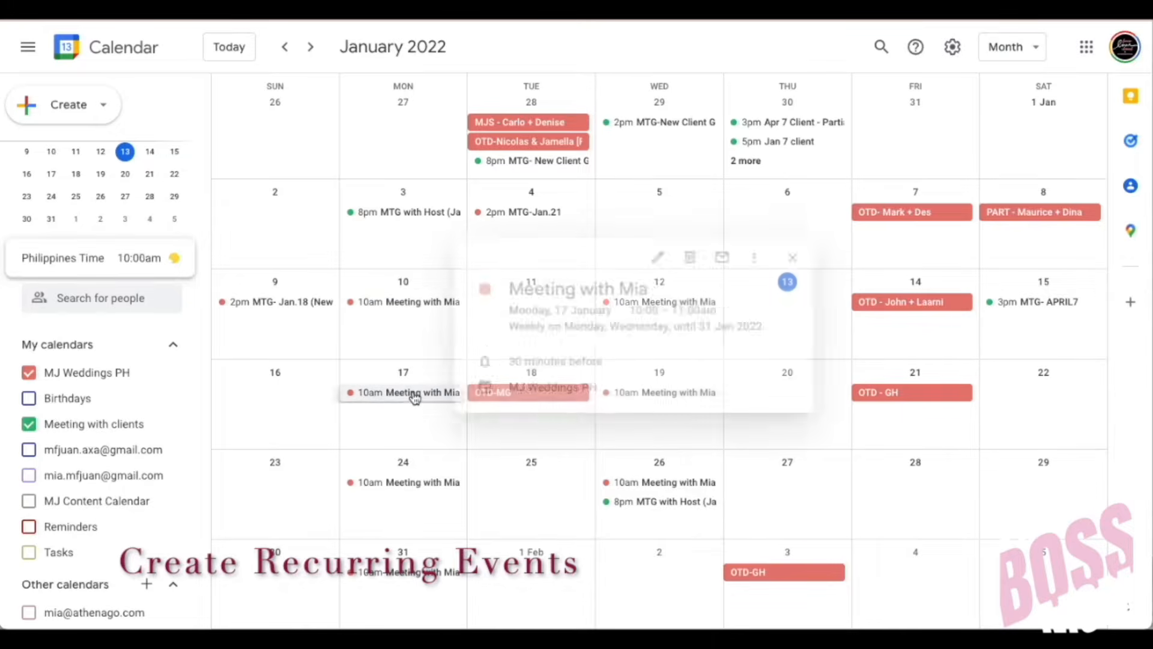
pyautogui.click(669, 259)
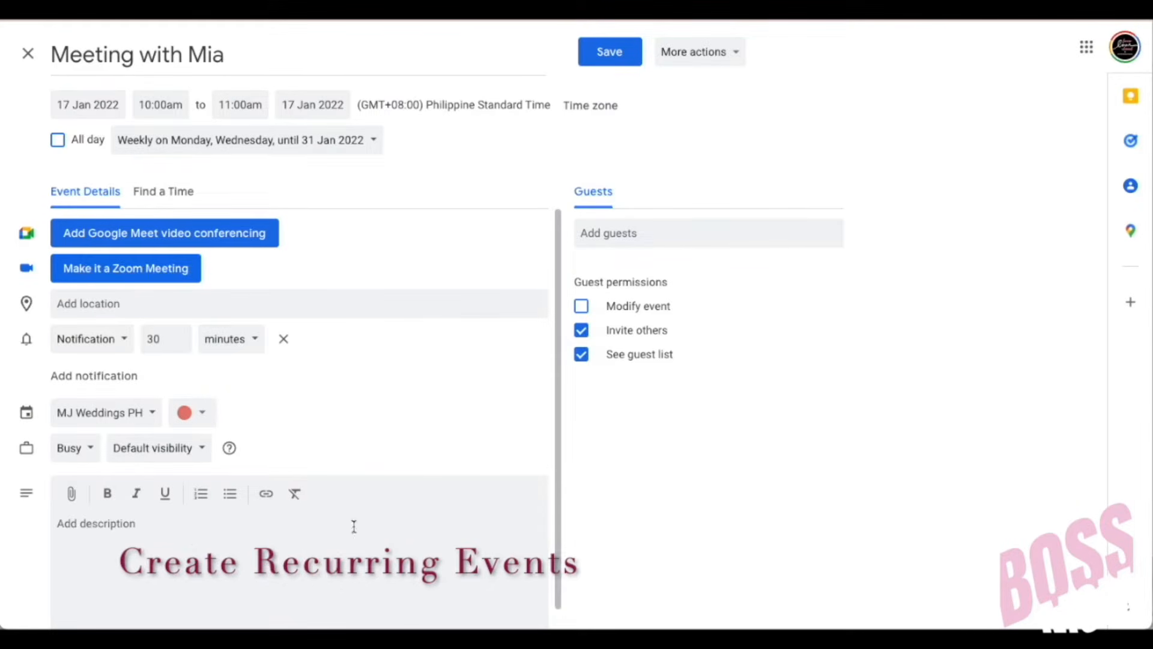
pyautogui.click(126, 277)
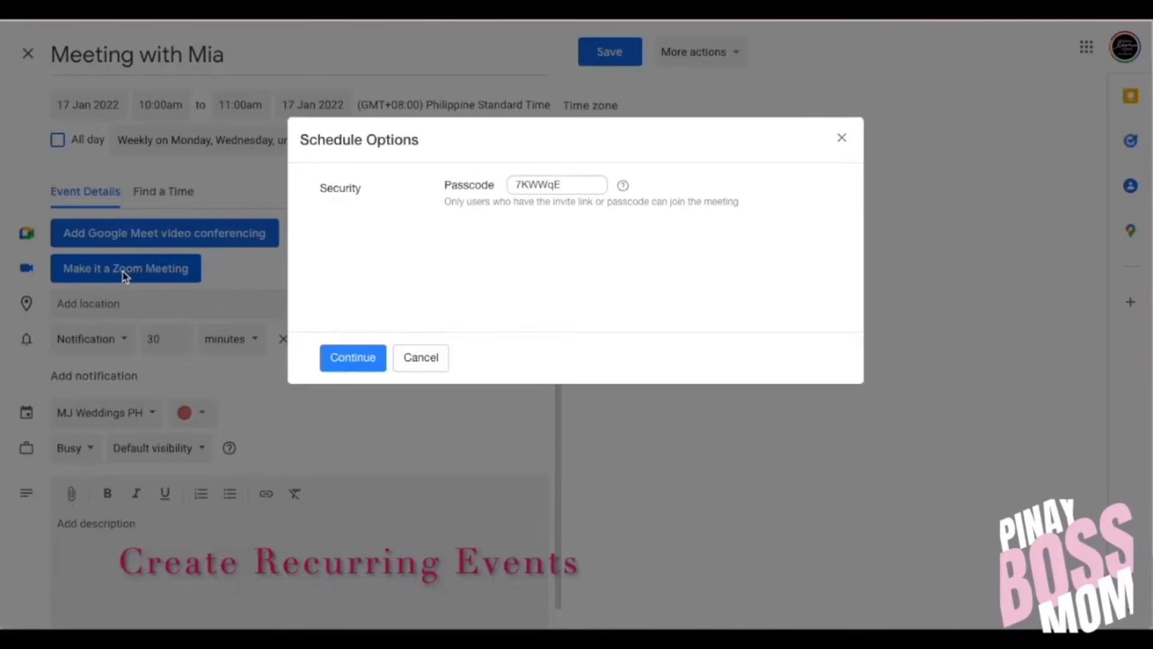
pyautogui.click(356, 357)
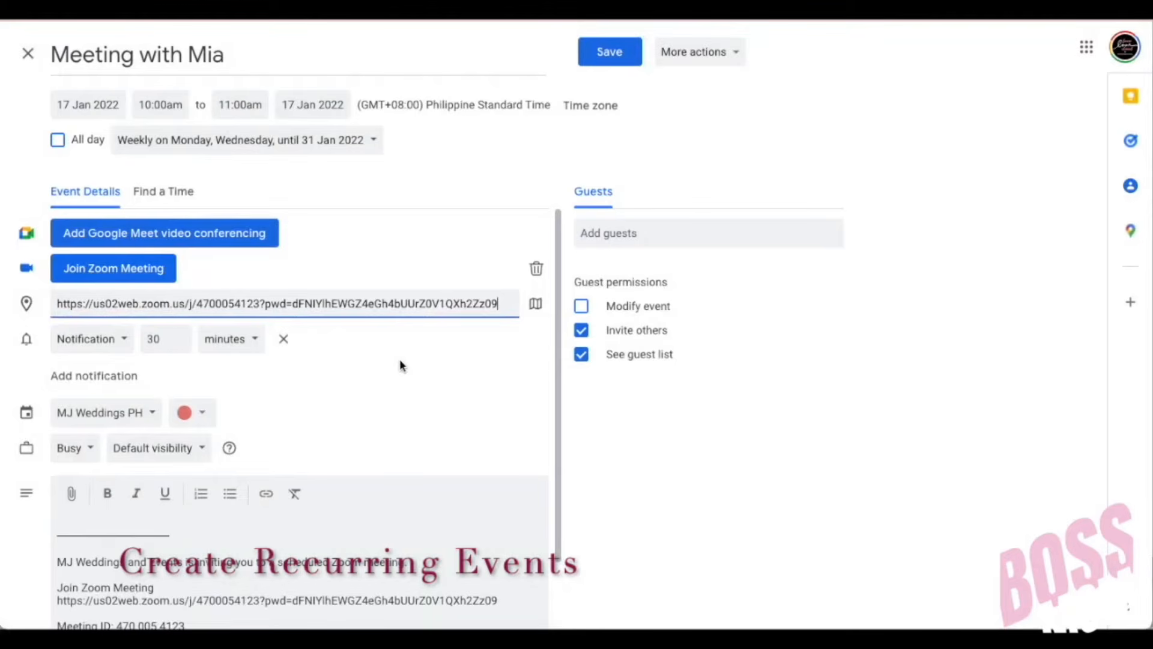
pyautogui.click(608, 55)
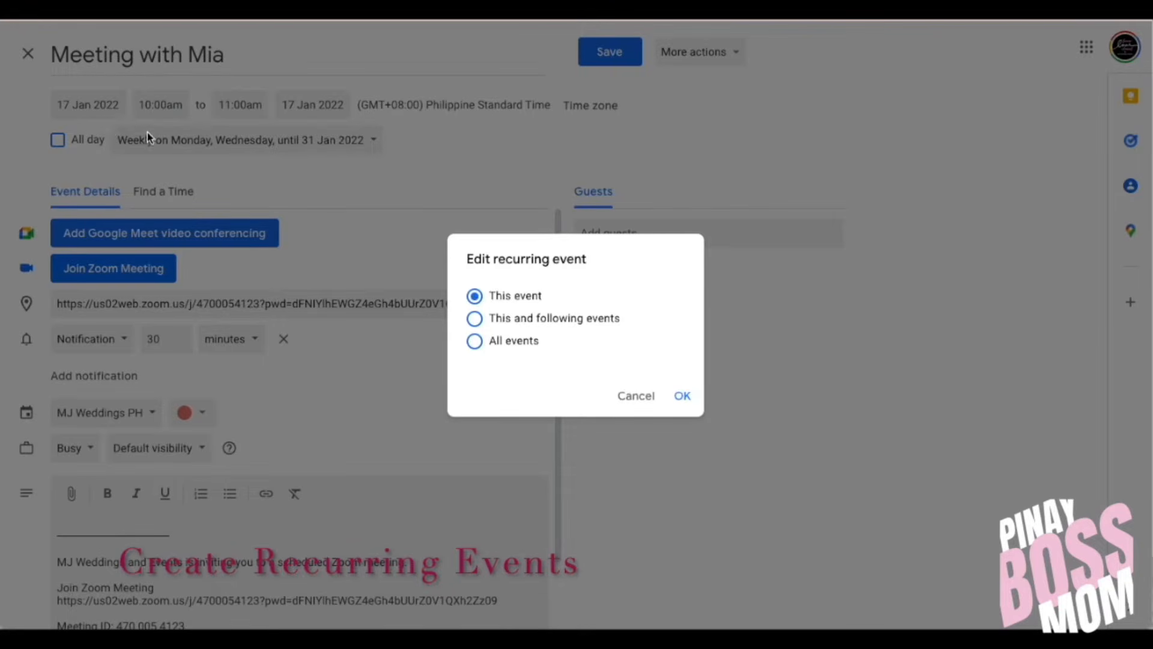
pyautogui.click(475, 319)
pyautogui.click(682, 397)
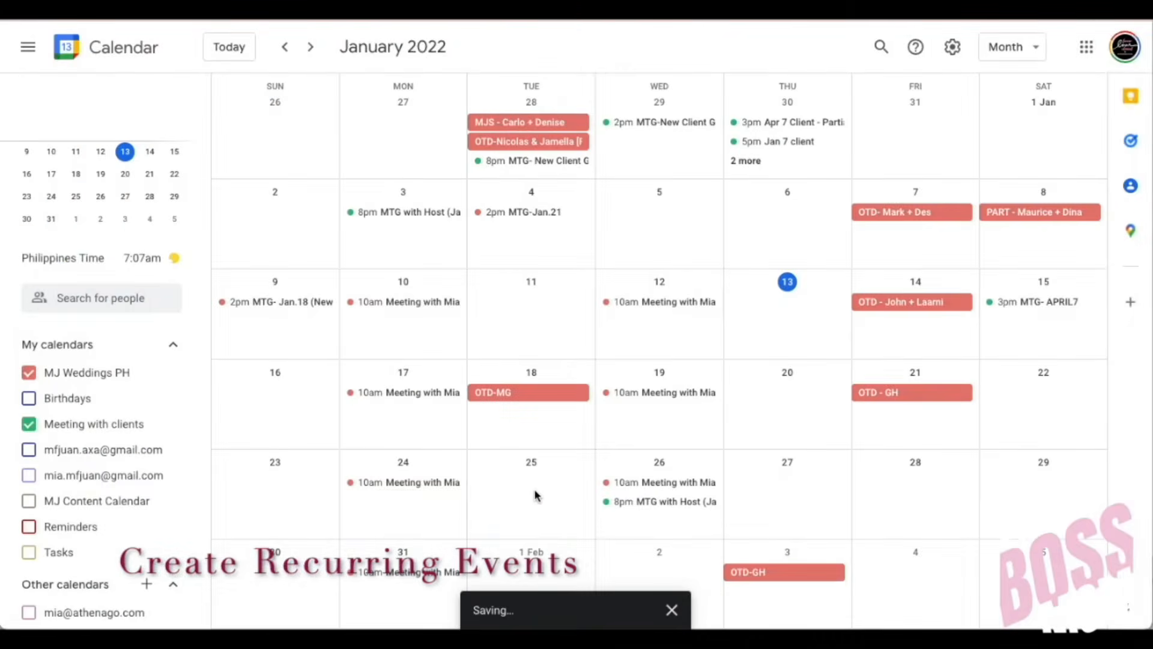
# Step: View the 17, 24, 31 and then 10 January occurrences to compare their Zoom links
pyautogui.click(424, 396)
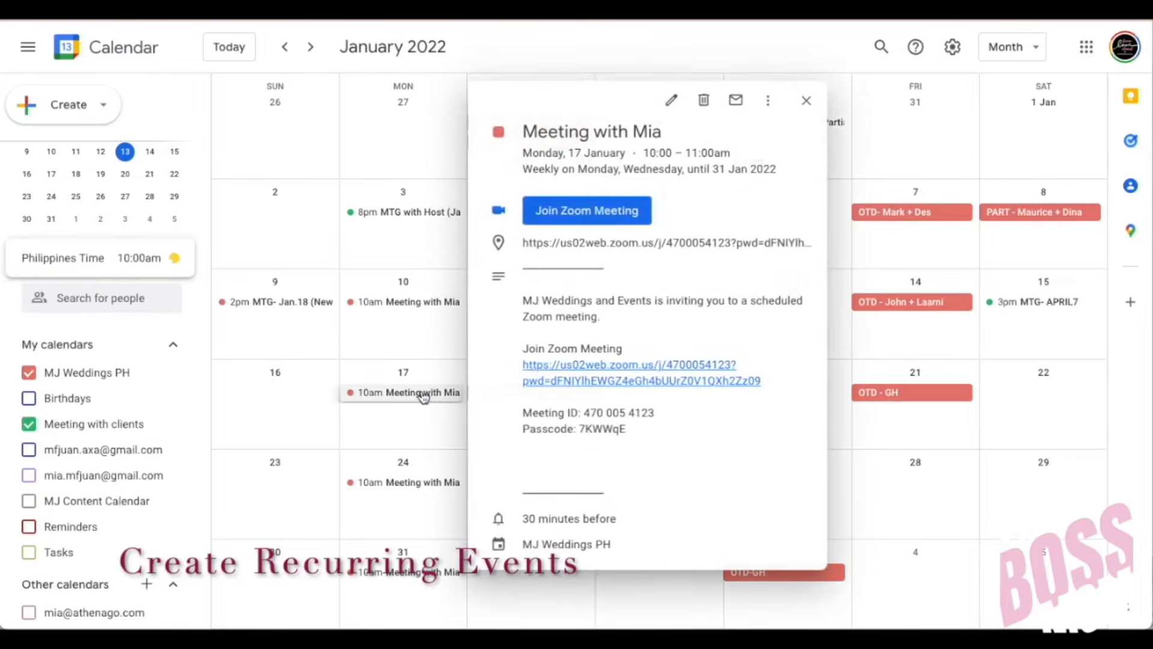
pyautogui.click(418, 483)
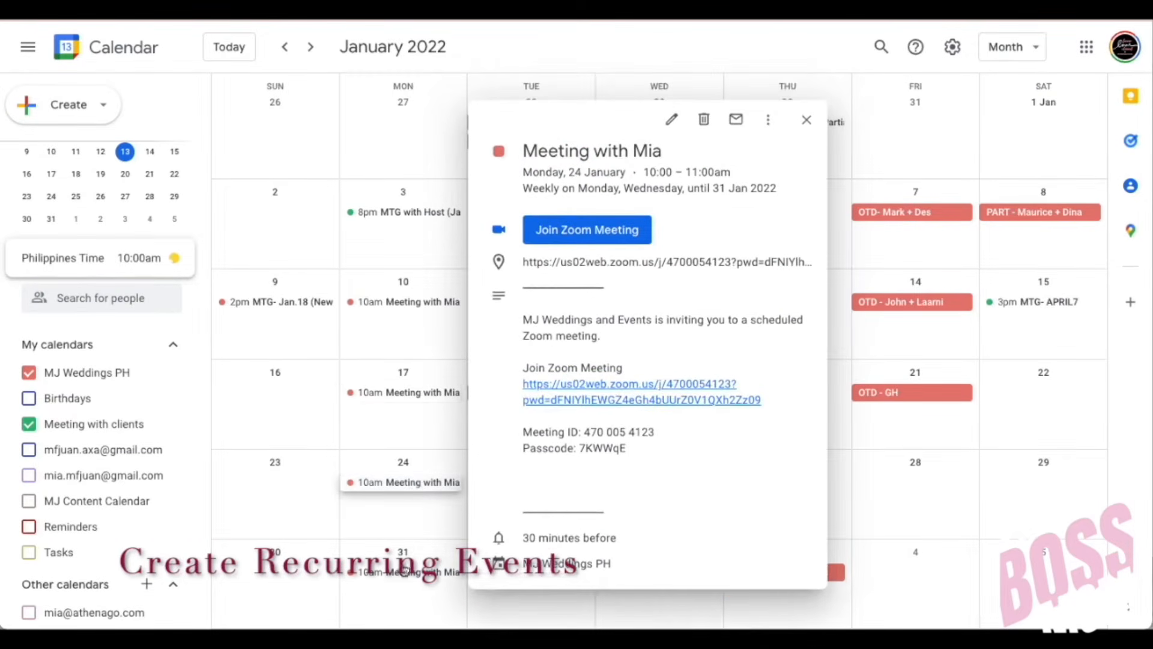
pyautogui.click(402, 573)
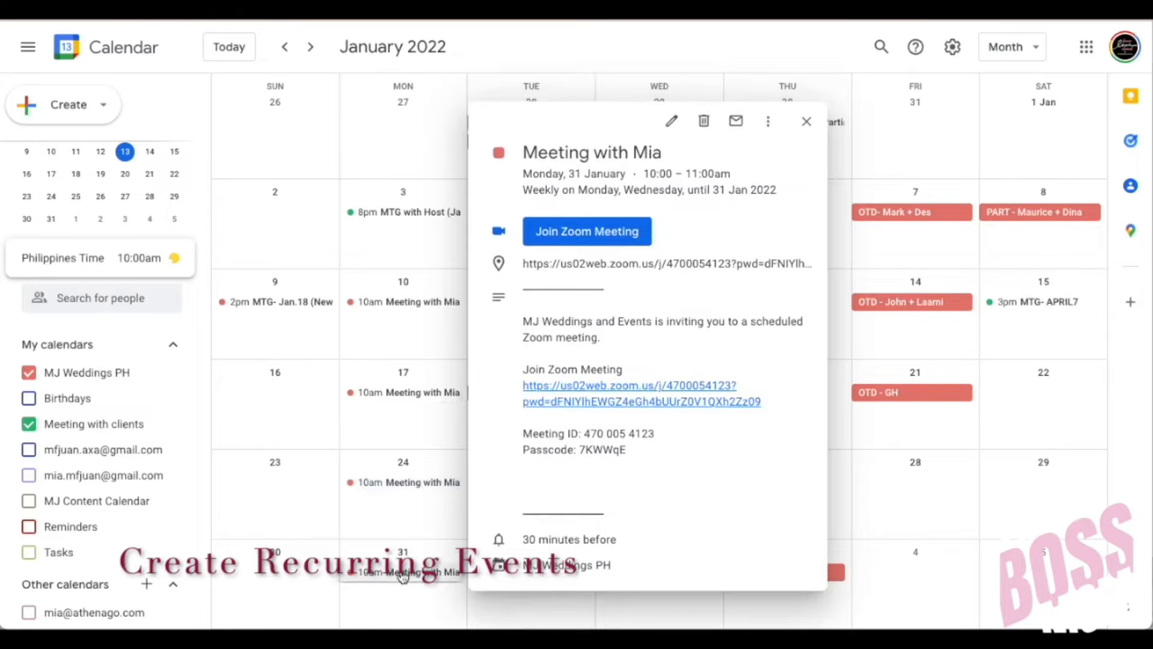
pyautogui.click(431, 303)
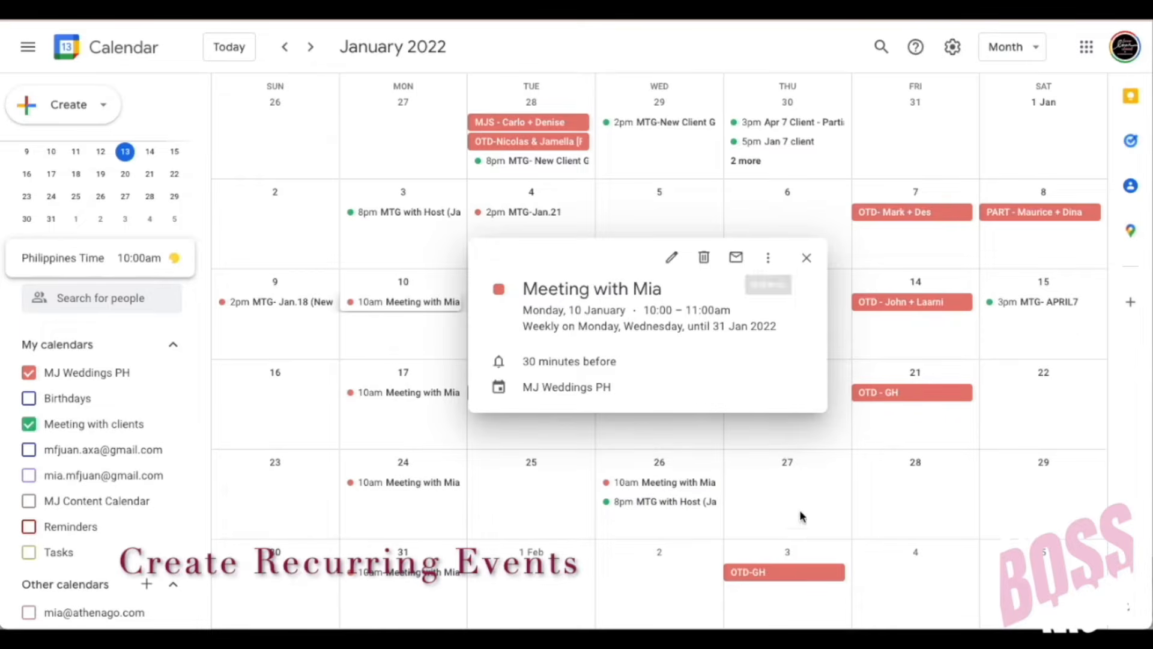
# Step: Delete only the Wednesday 19 January occurrence of Meeting with Mia, keeping 'This event'
pyautogui.click(670, 439)
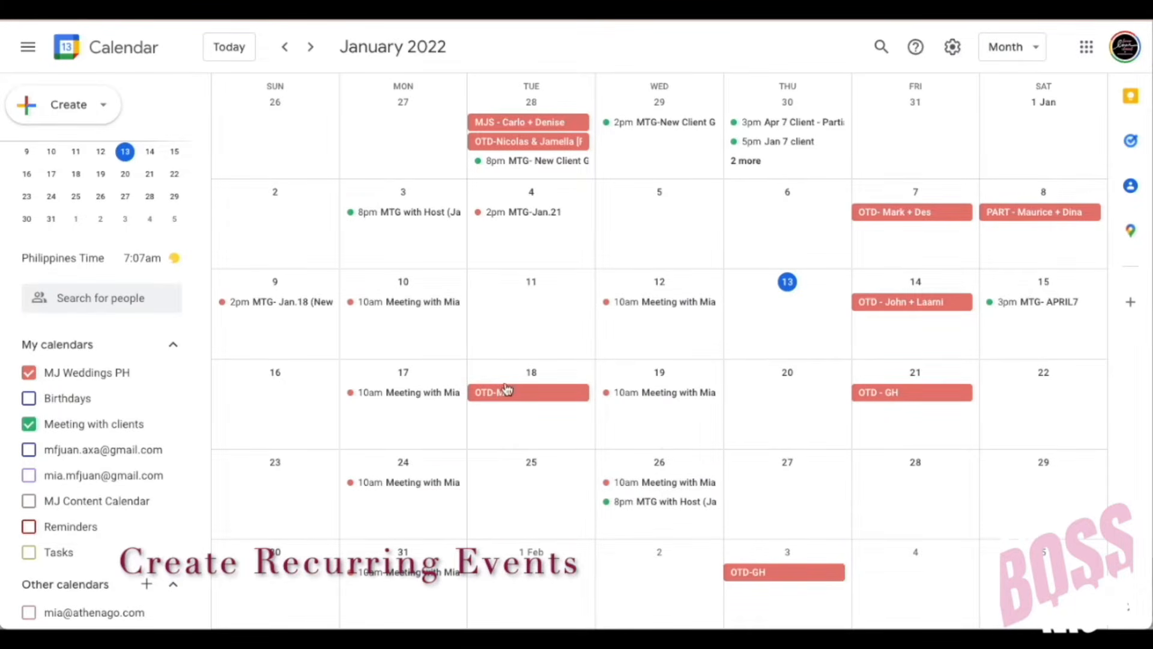
pyautogui.click(688, 393)
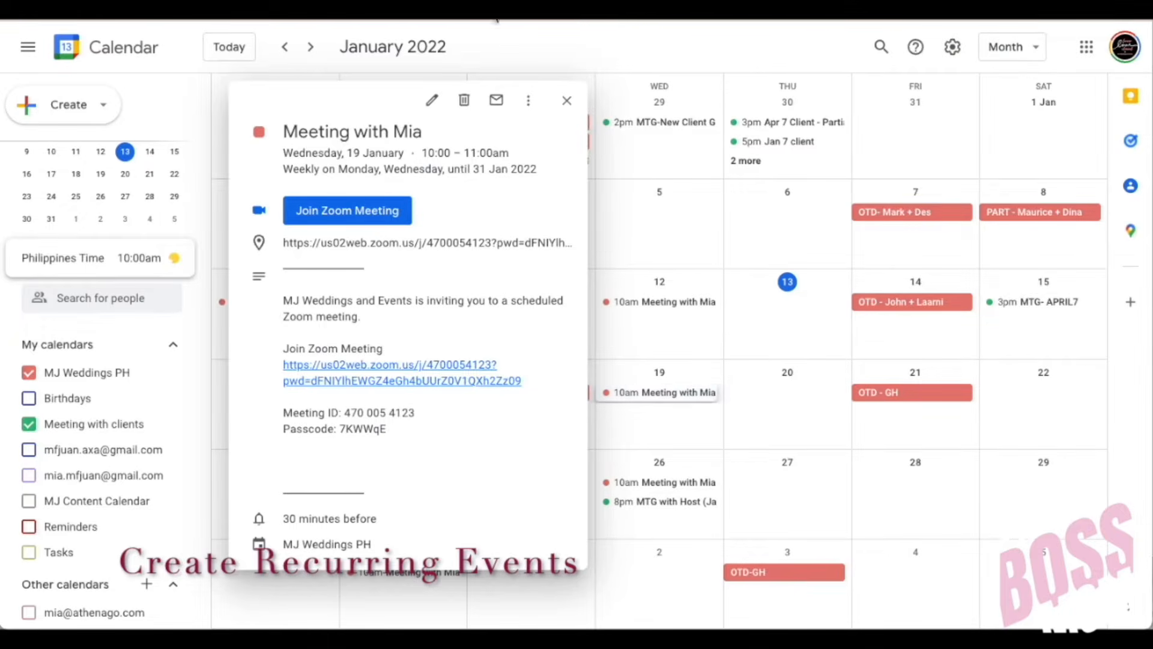
pyautogui.click(464, 100)
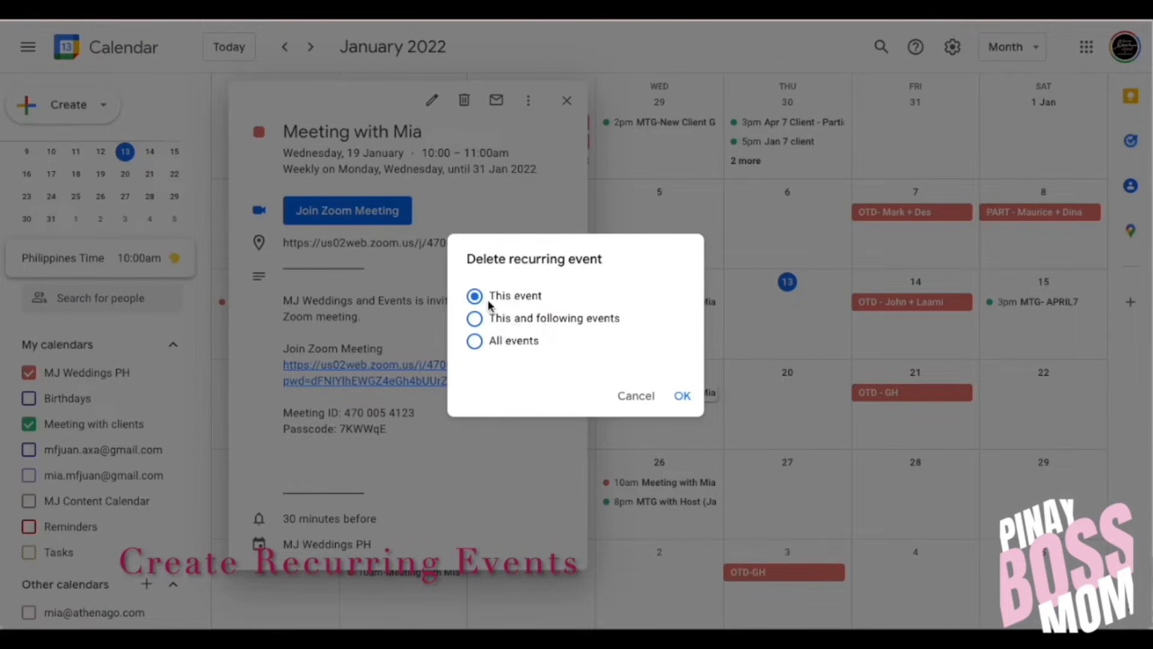
pyautogui.click(680, 395)
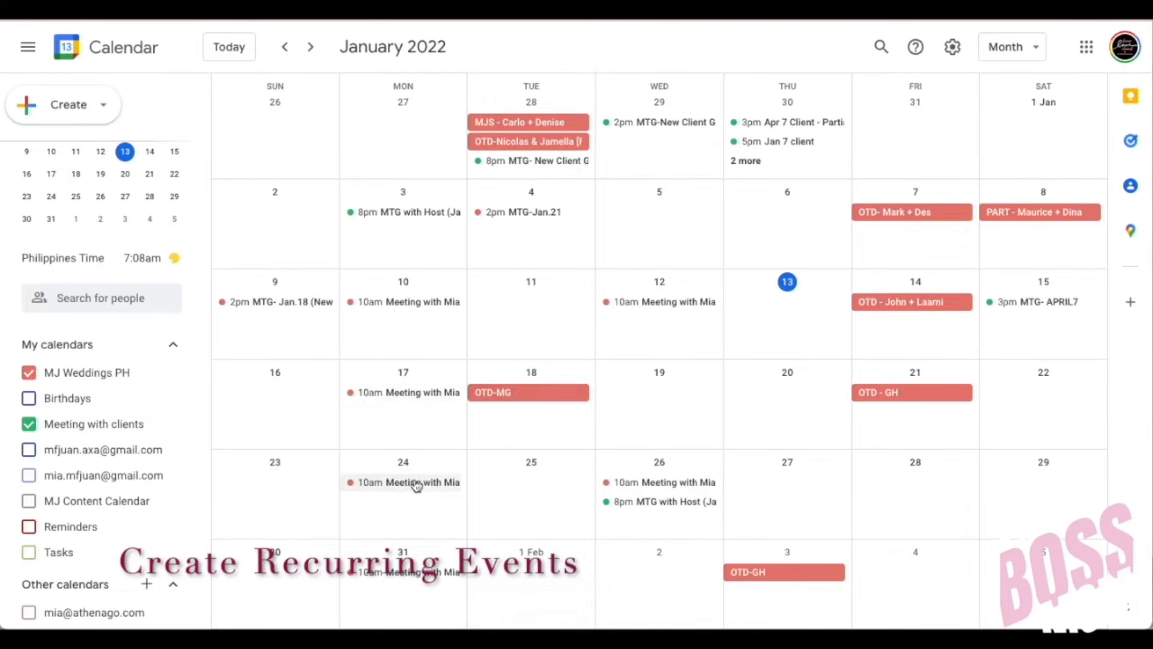
# Step: Delete the 24 January Meeting with Mia with 'This and following events'
pyautogui.click(417, 484)
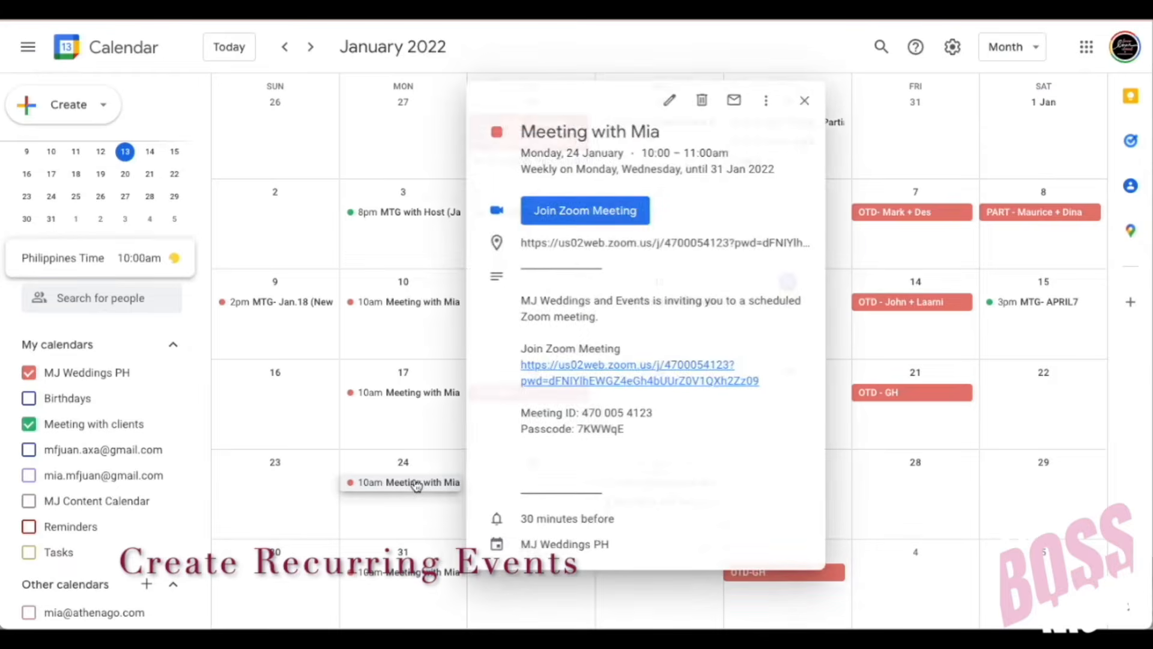
pyautogui.click(699, 102)
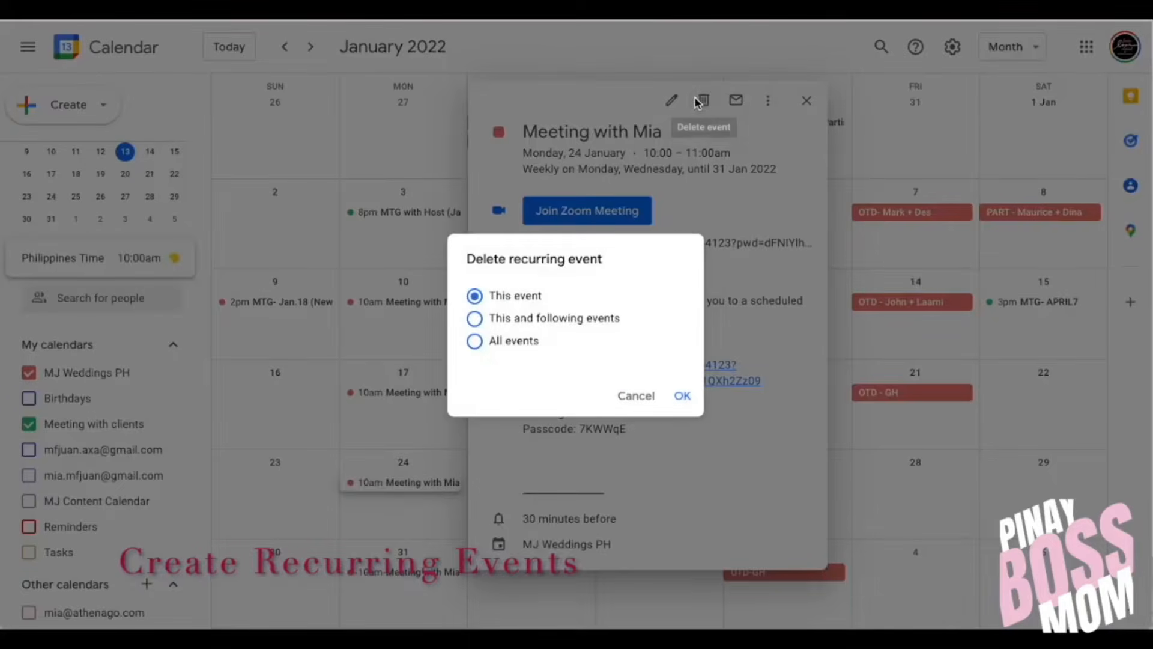
pyautogui.click(474, 320)
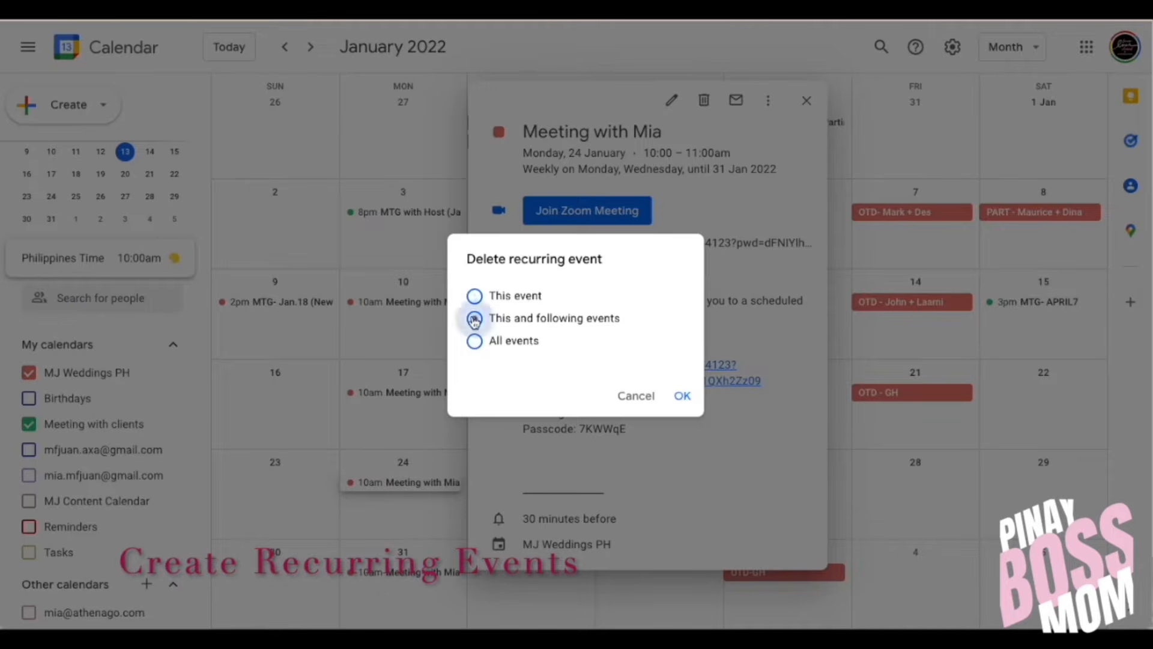
pyautogui.click(680, 398)
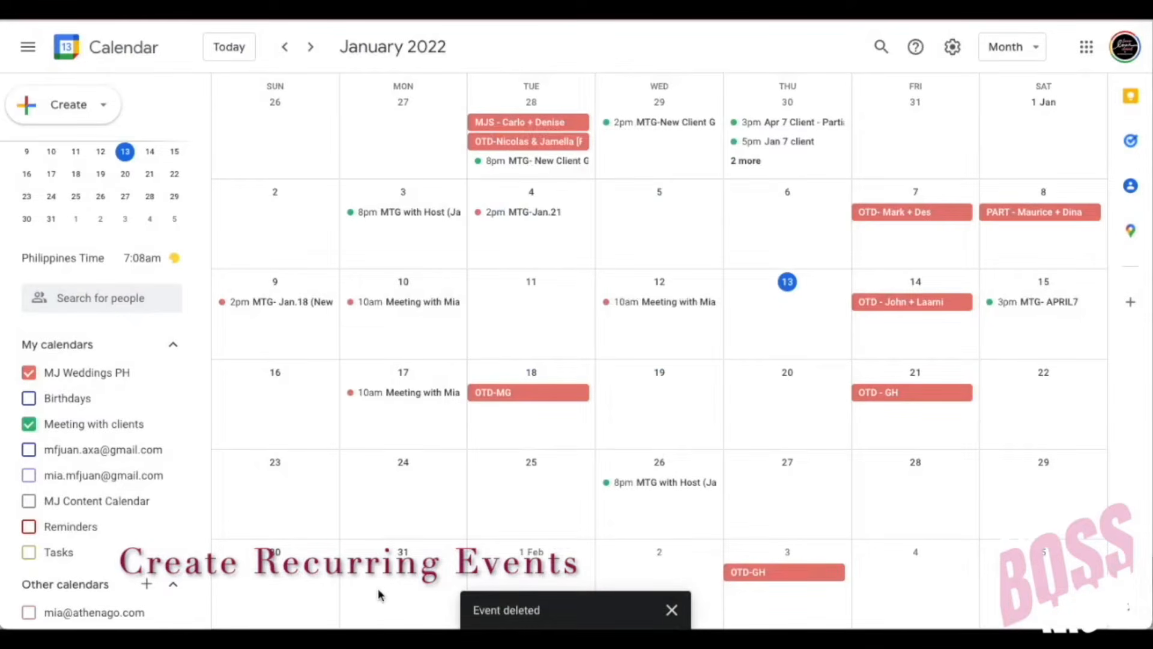
# Step: Delete the whole Meeting with Mia series from its 17 January occurrence using 'All events'
pyautogui.click(434, 394)
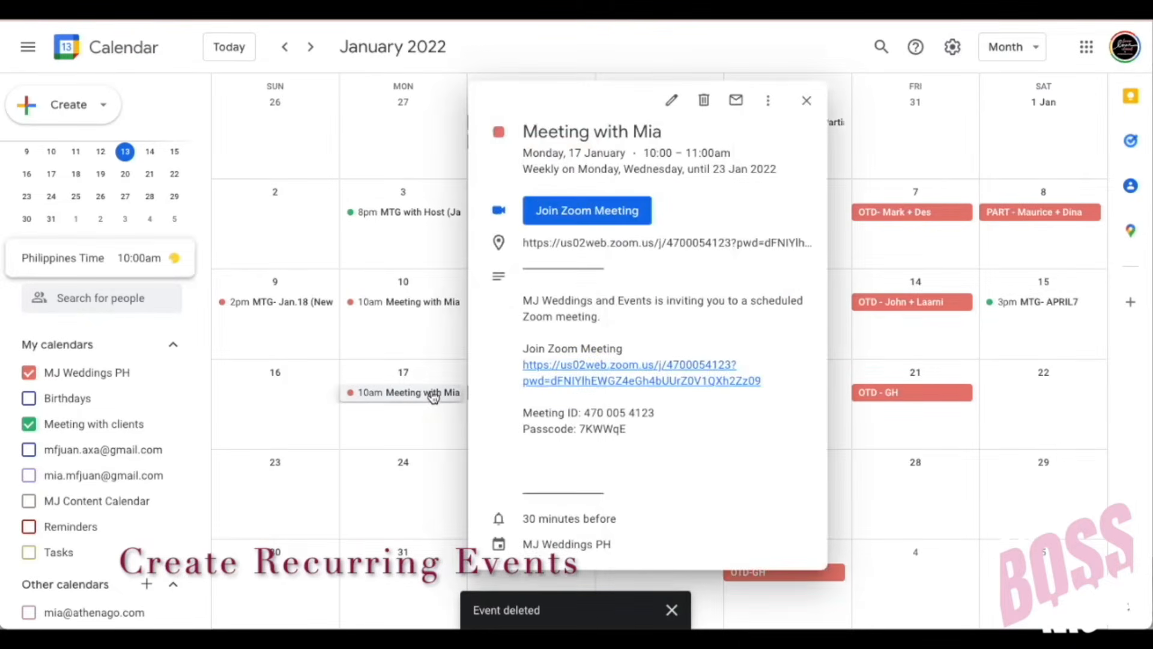
pyautogui.click(701, 102)
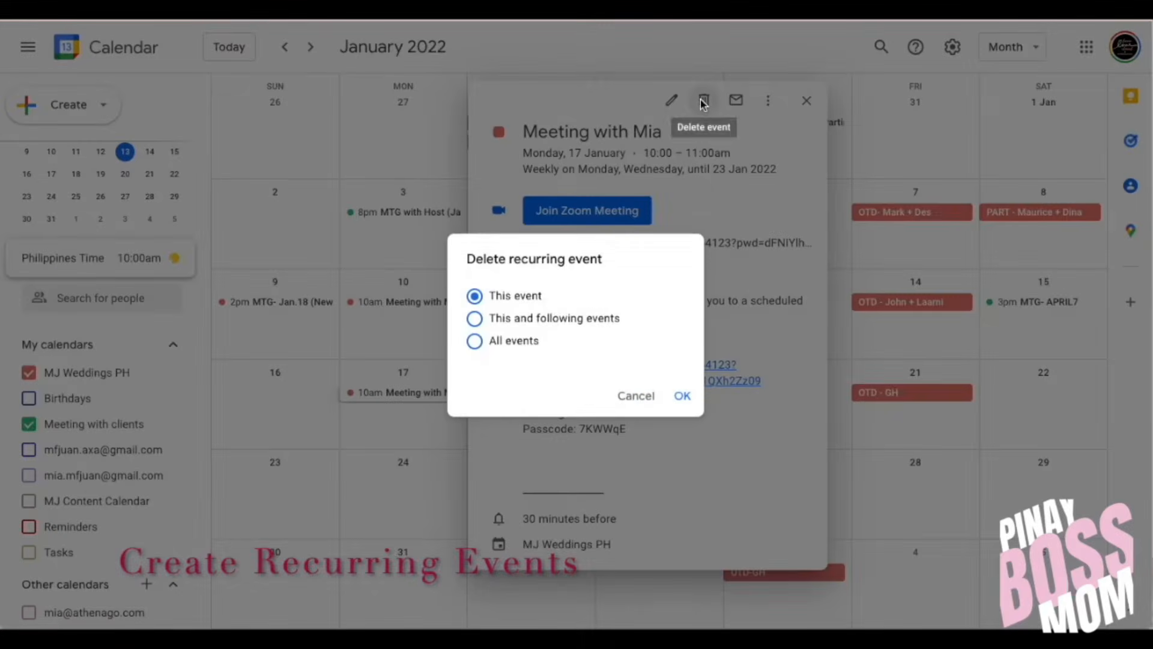
pyautogui.click(476, 341)
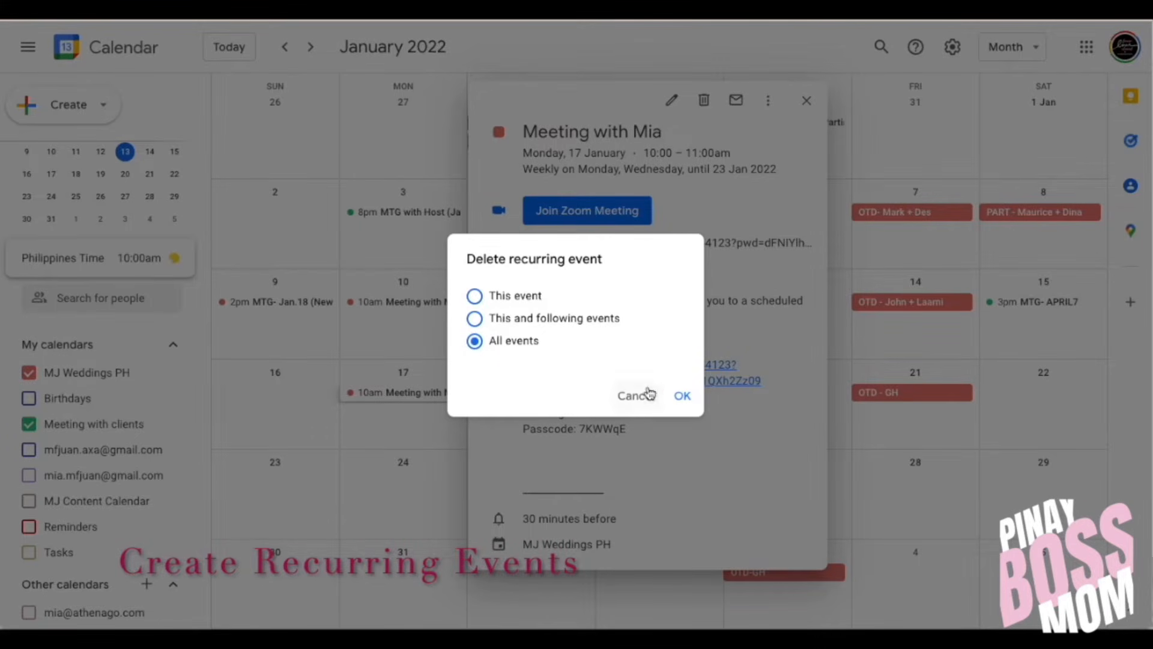
pyautogui.click(672, 397)
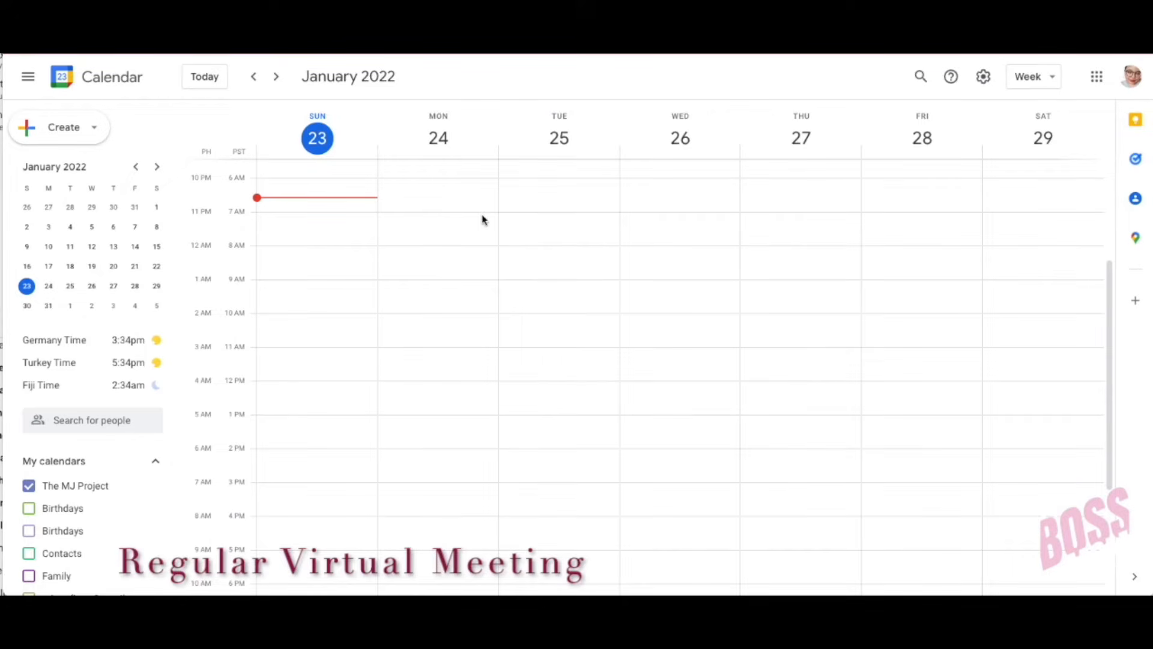
# Step: Create a Monday 24 January 10am event 'Meeting with Paul' in full editing as a Zoom meeting
pyautogui.click(437, 314)
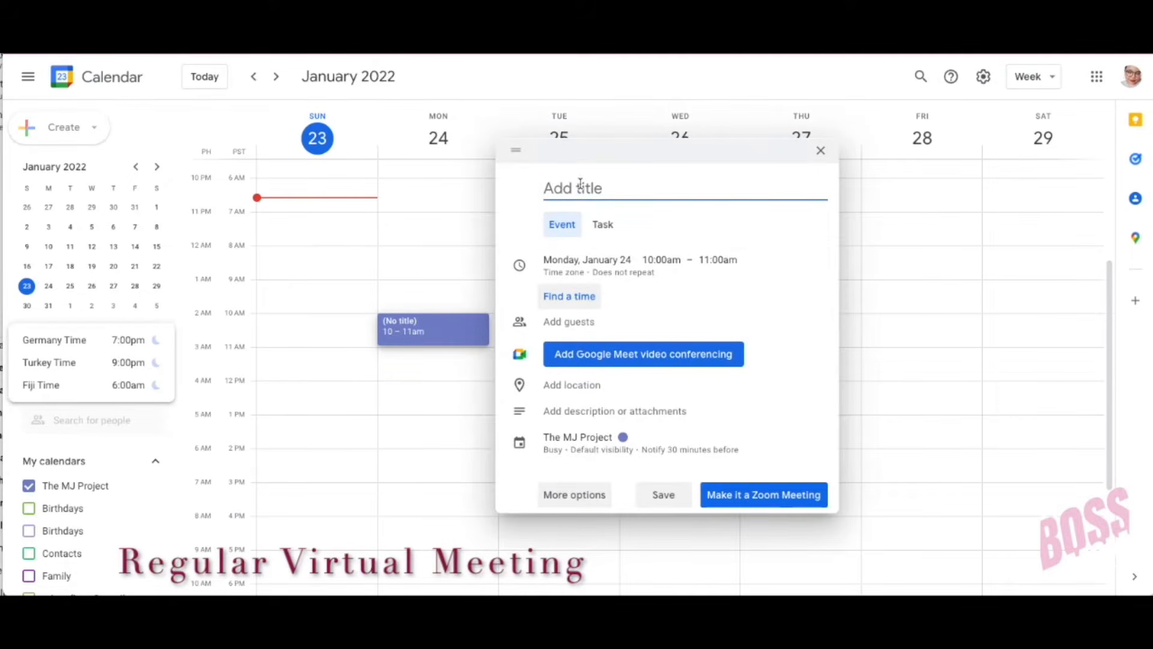
pyautogui.write('Meeting with Paul')
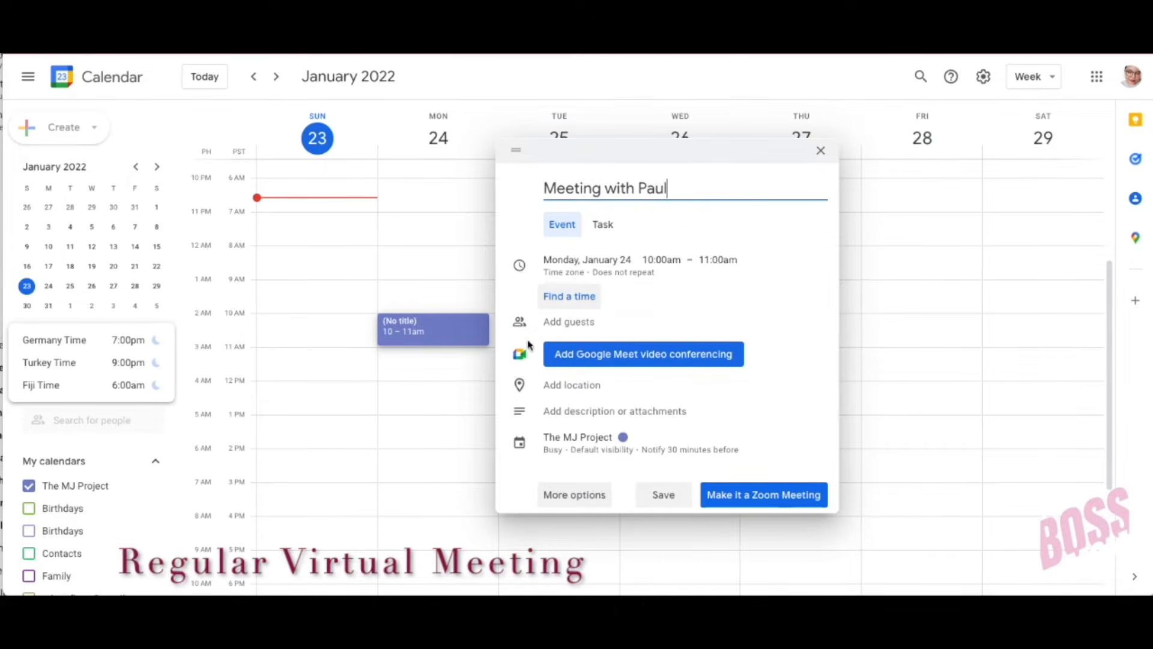
pyautogui.click(574, 495)
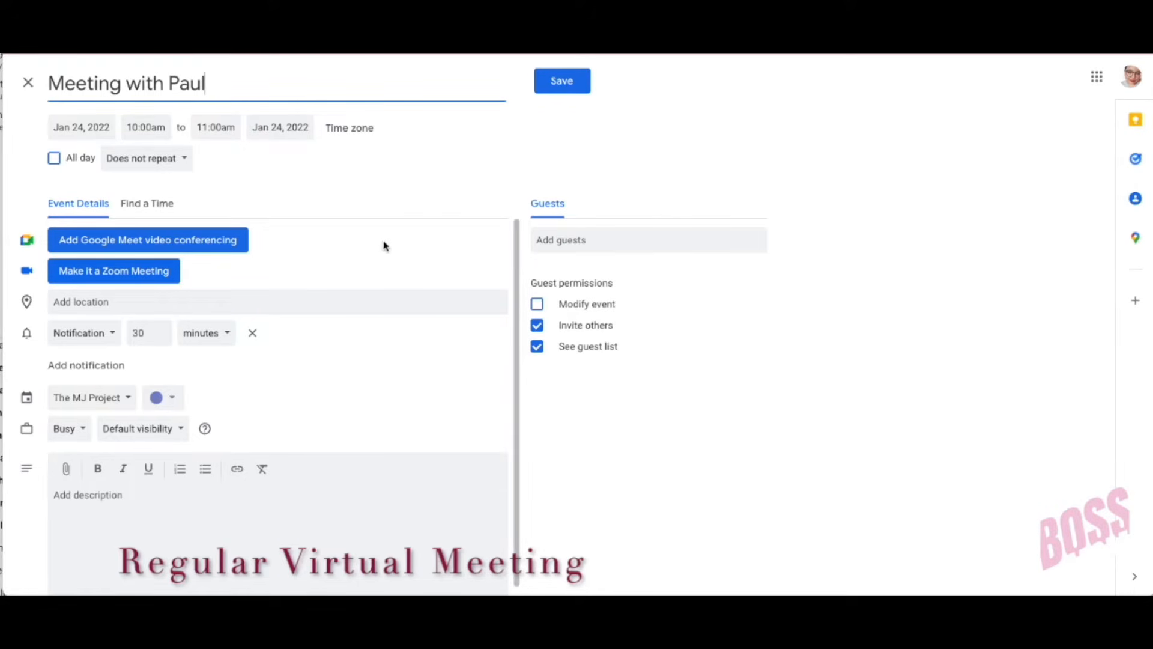
pyautogui.click(136, 280)
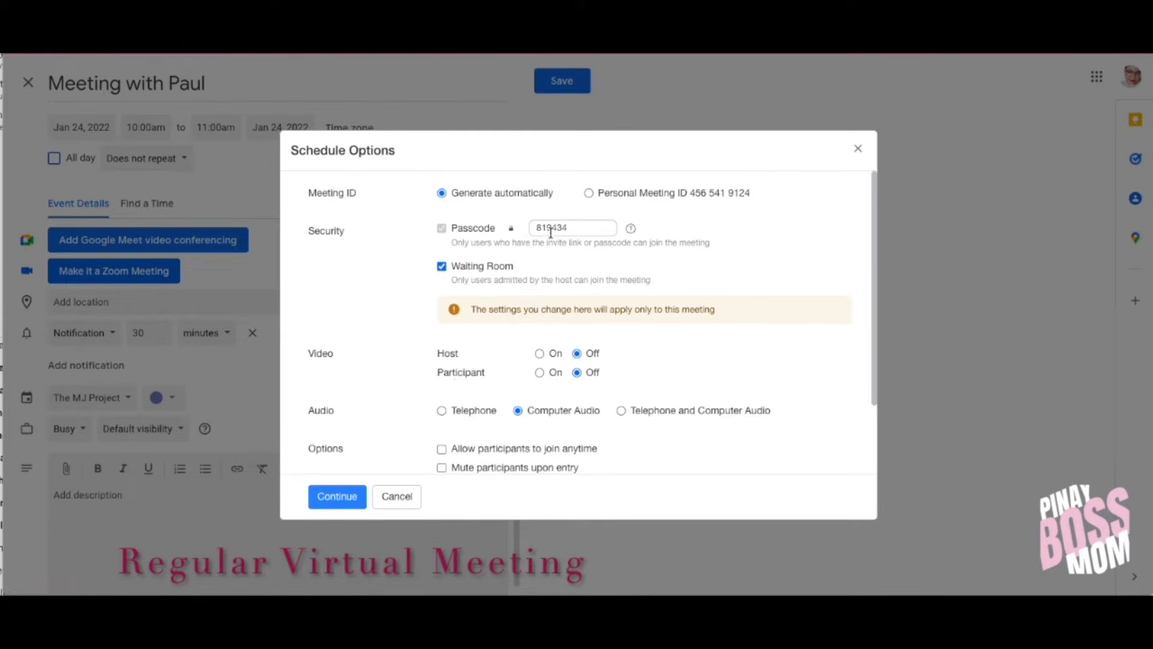
# Step: Accept the Zoom schedule options and review the added link and invitation description
pyautogui.click(338, 497)
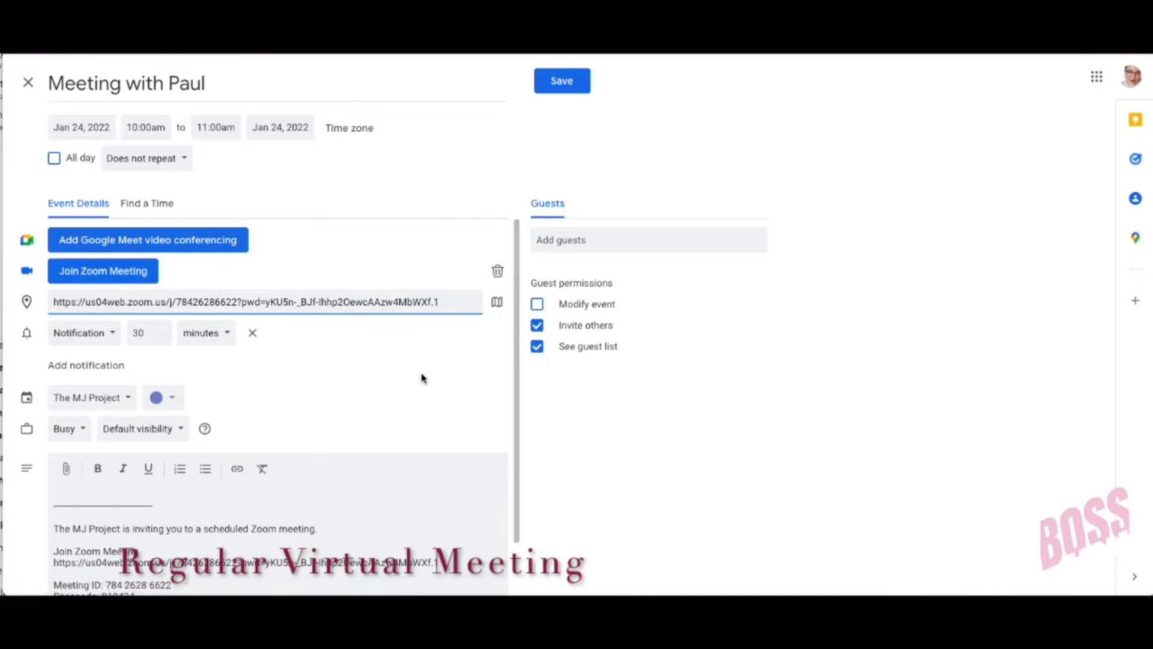
pyautogui.scroll(-1, 378, 469)
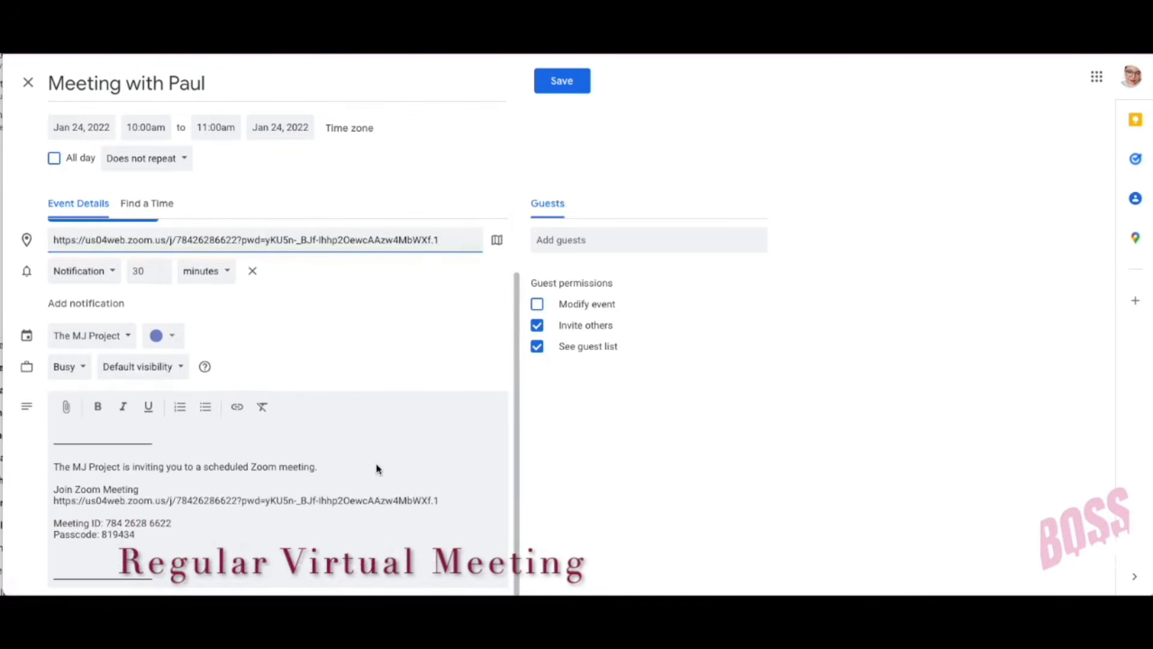
pyautogui.scroll(1, 361, 430)
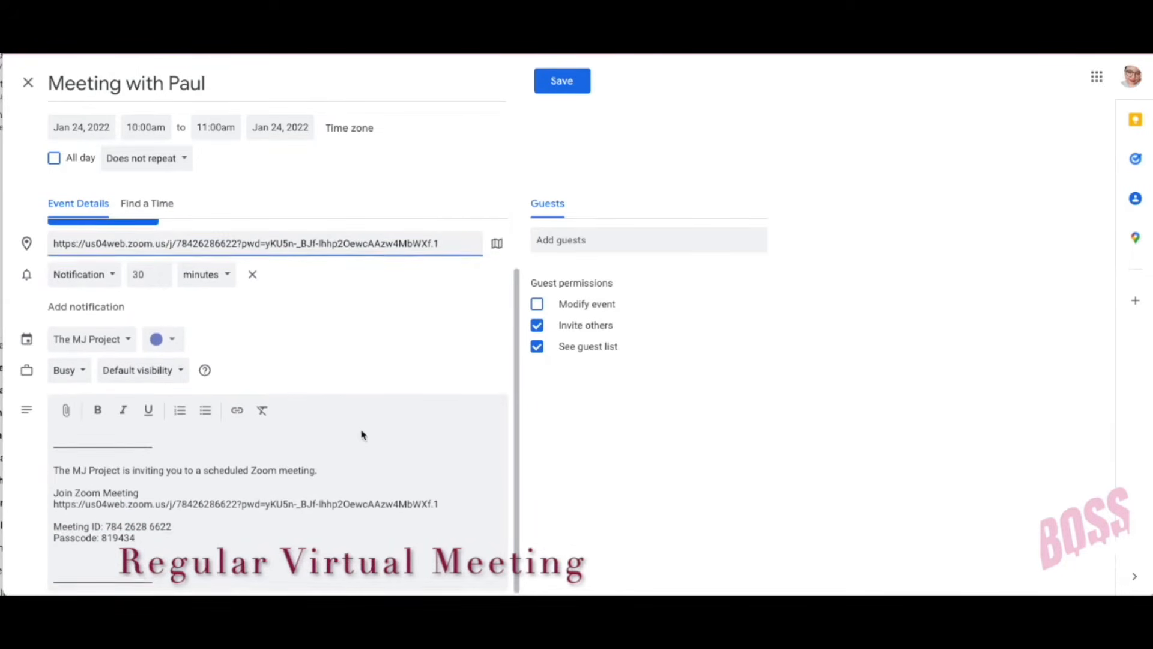
pyautogui.scroll(1, 373, 332)
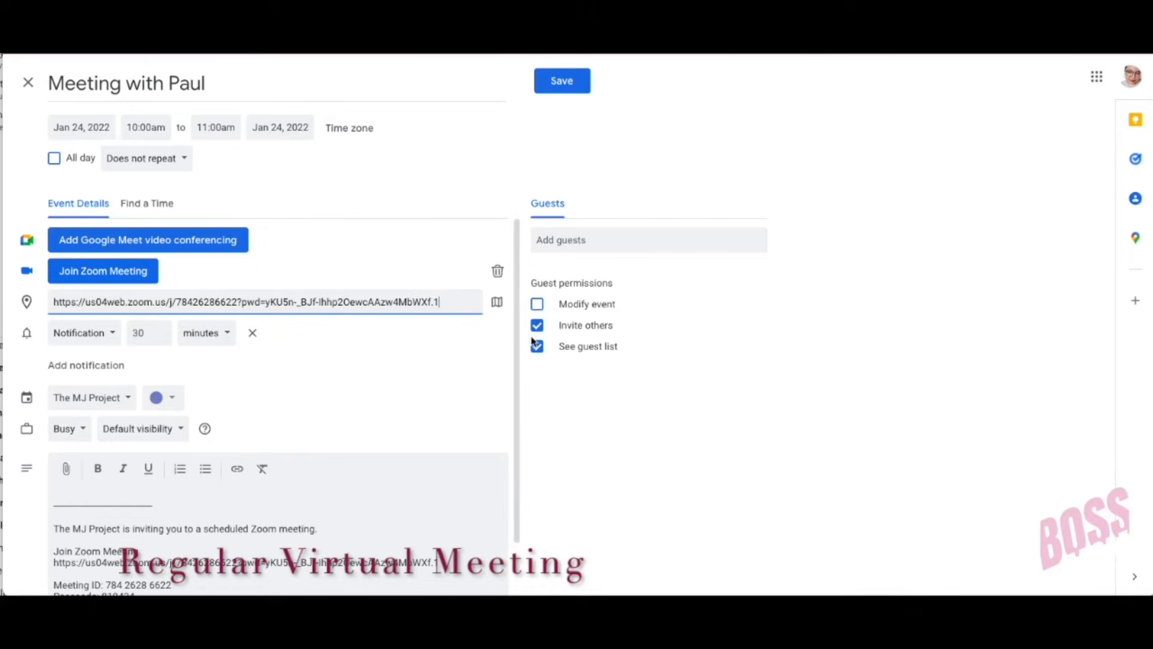
# Step: Add the guest's e-mail address, save the meeting and send the invitation
pyautogui.click(637, 241)
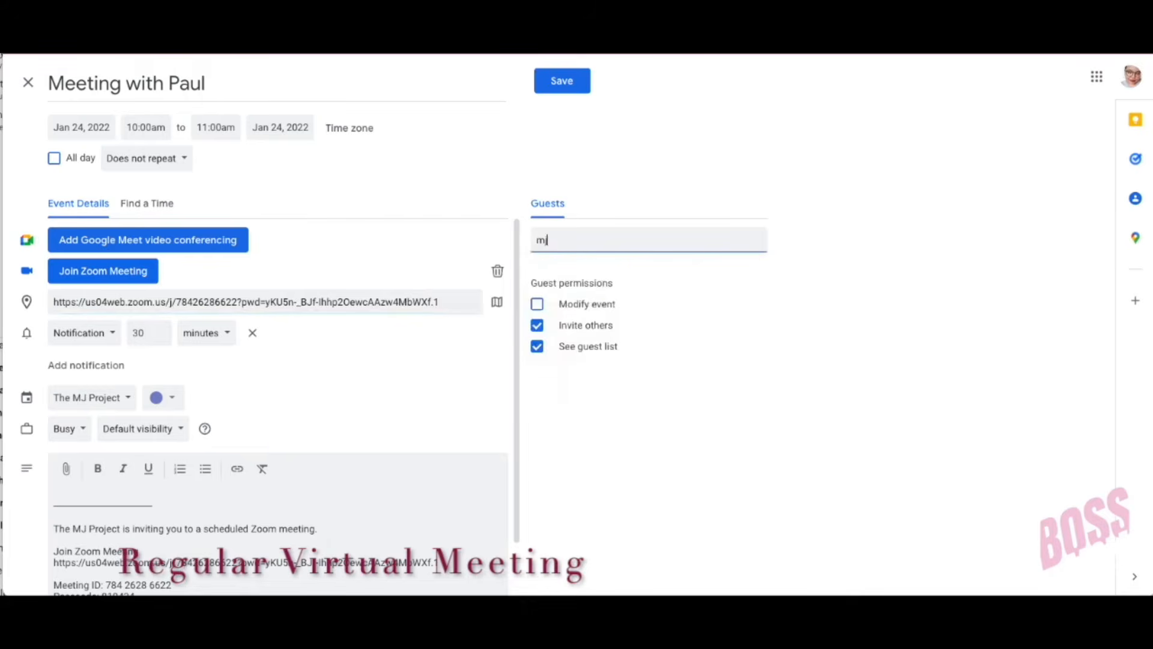
pyautogui.press('Return')
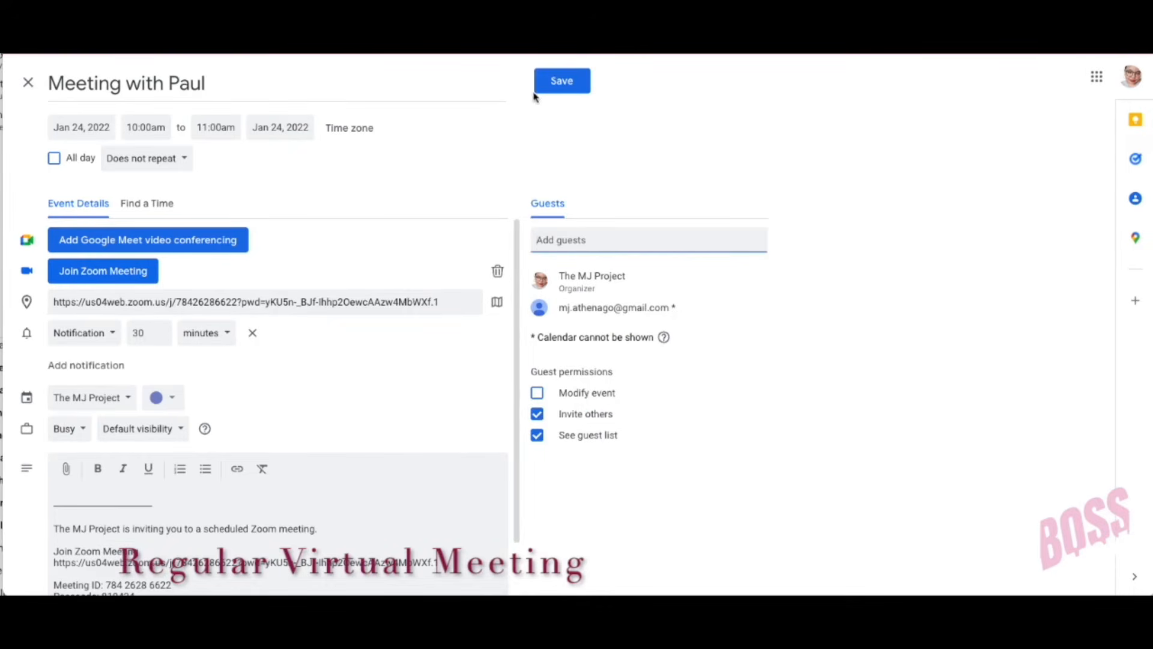
pyautogui.click(571, 86)
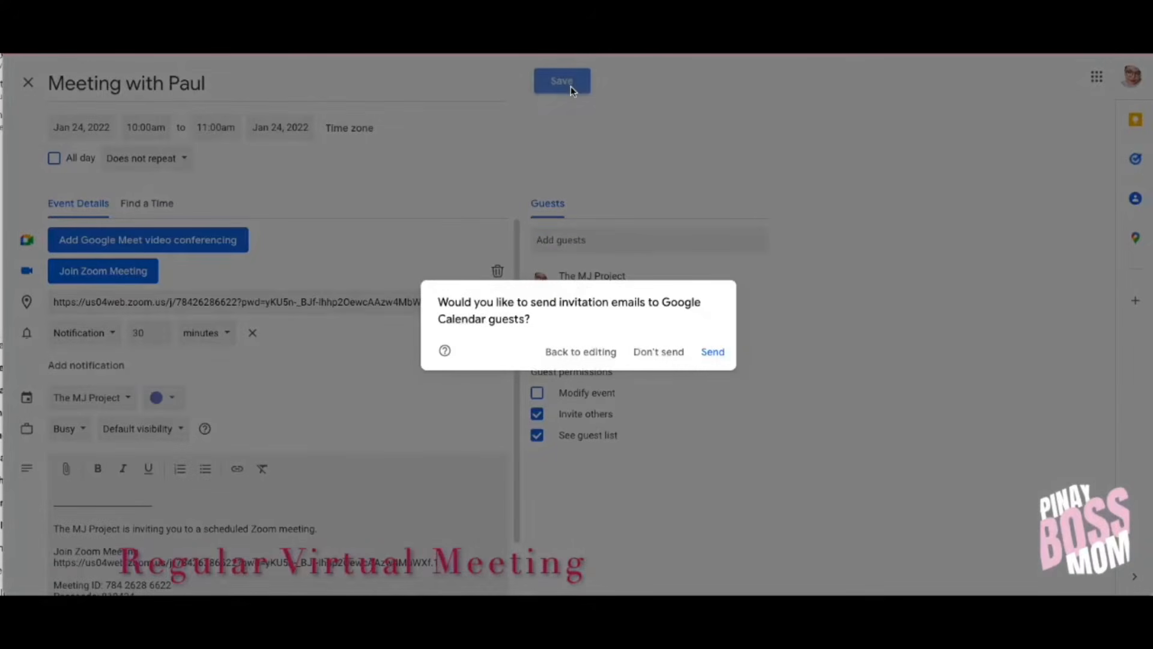
pyautogui.click(710, 356)
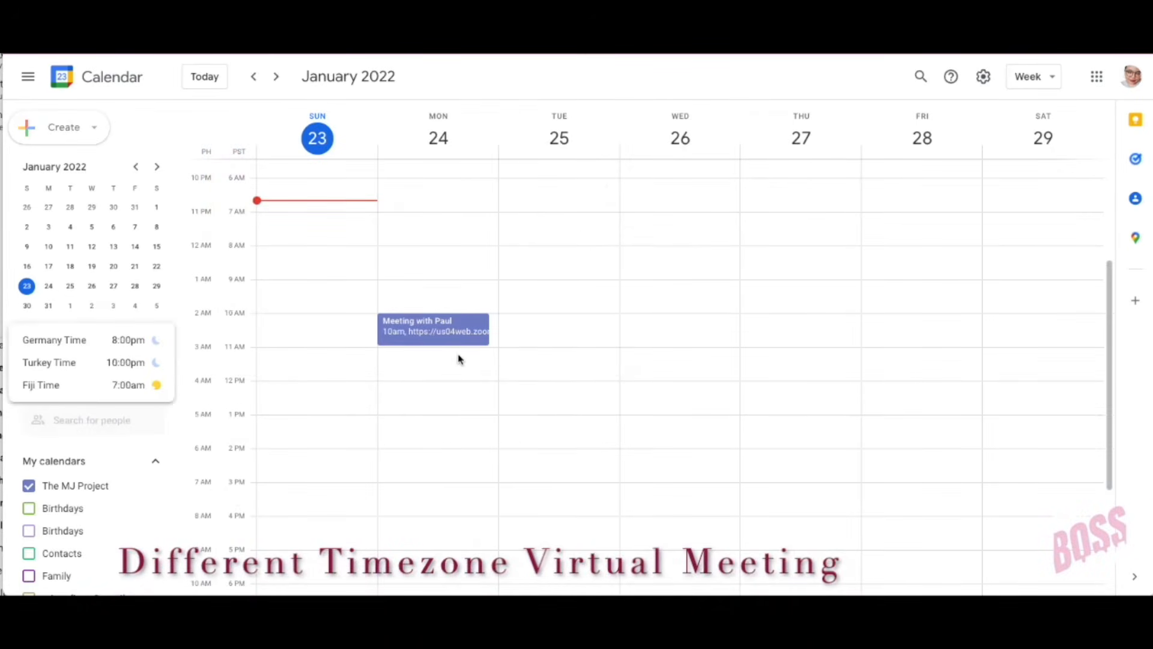
# Step: Create a 24 January event titled 'Meeting with Paul NY' running 10:00–11:00am
pyautogui.click(458, 359)
pyautogui.click(585, 495)
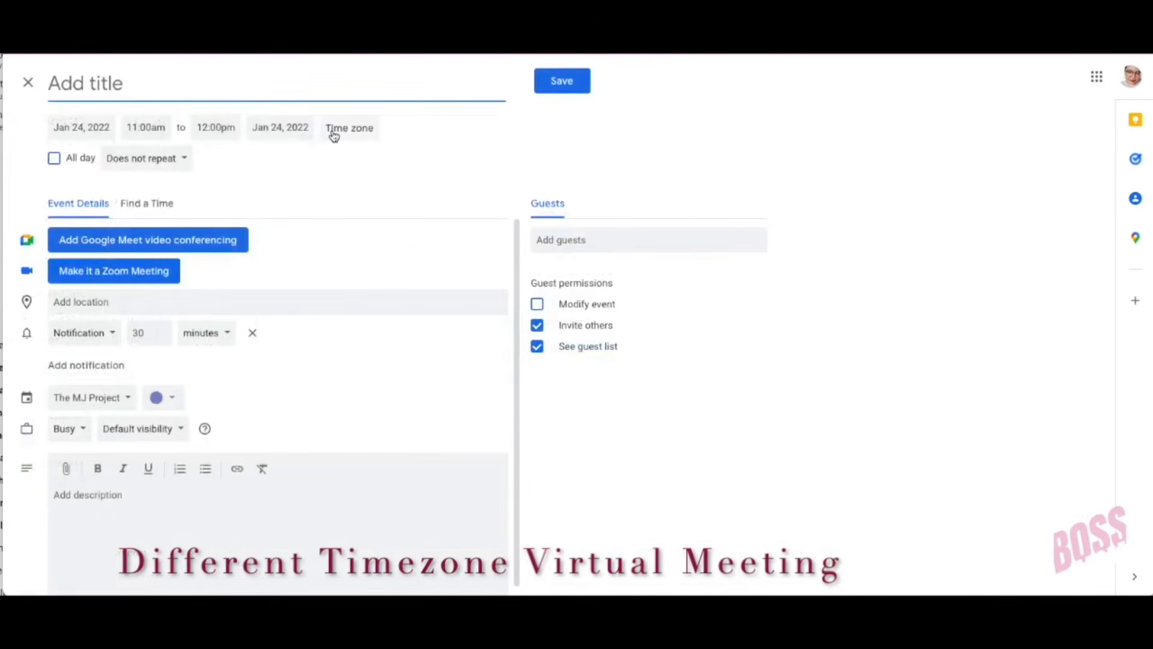
pyautogui.write('Mett')
pyautogui.press('BackSpace')
pyautogui.press('BackSpace')
pyautogui.write('e')
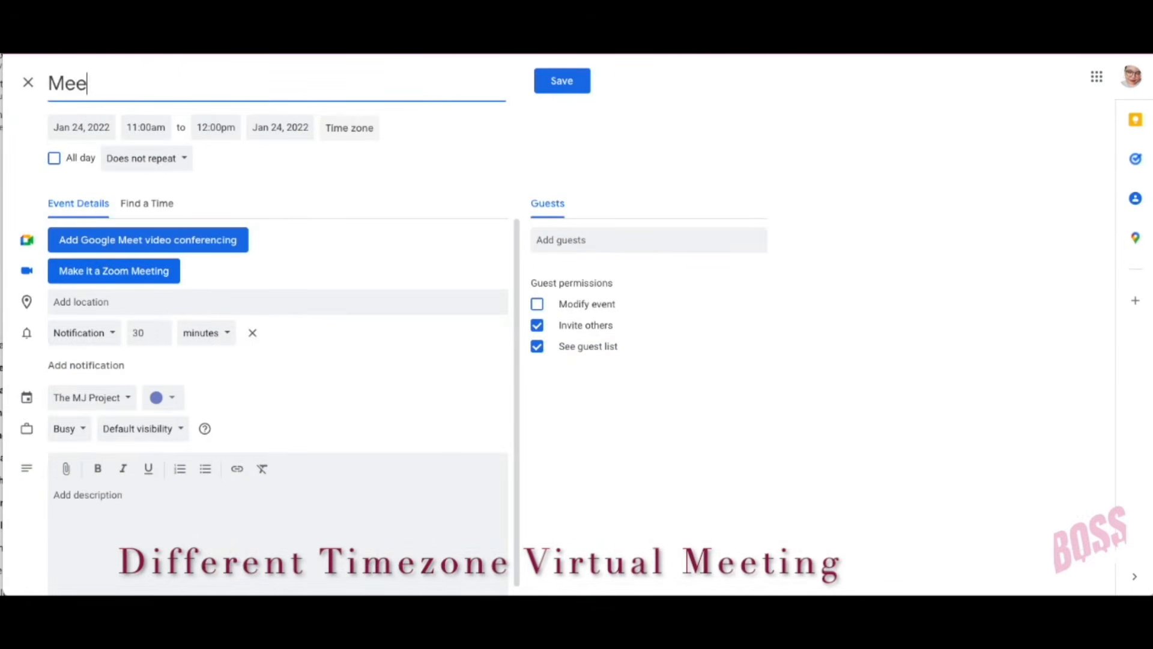
pyautogui.write('ting with Pa')
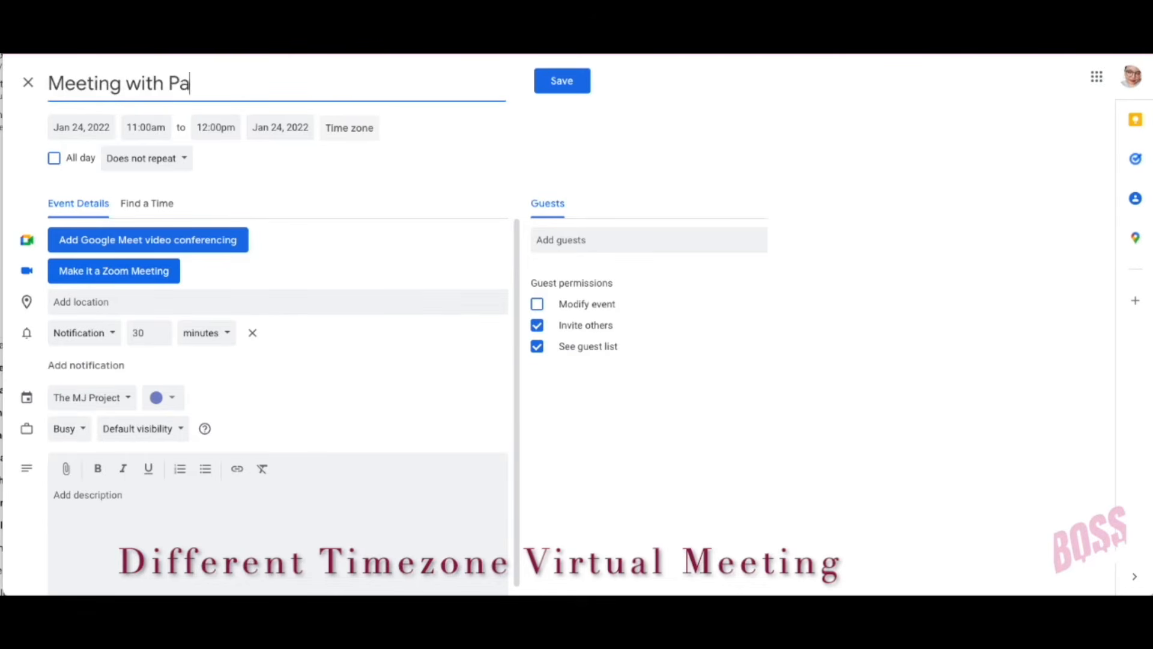
pyautogui.write('ul NY')
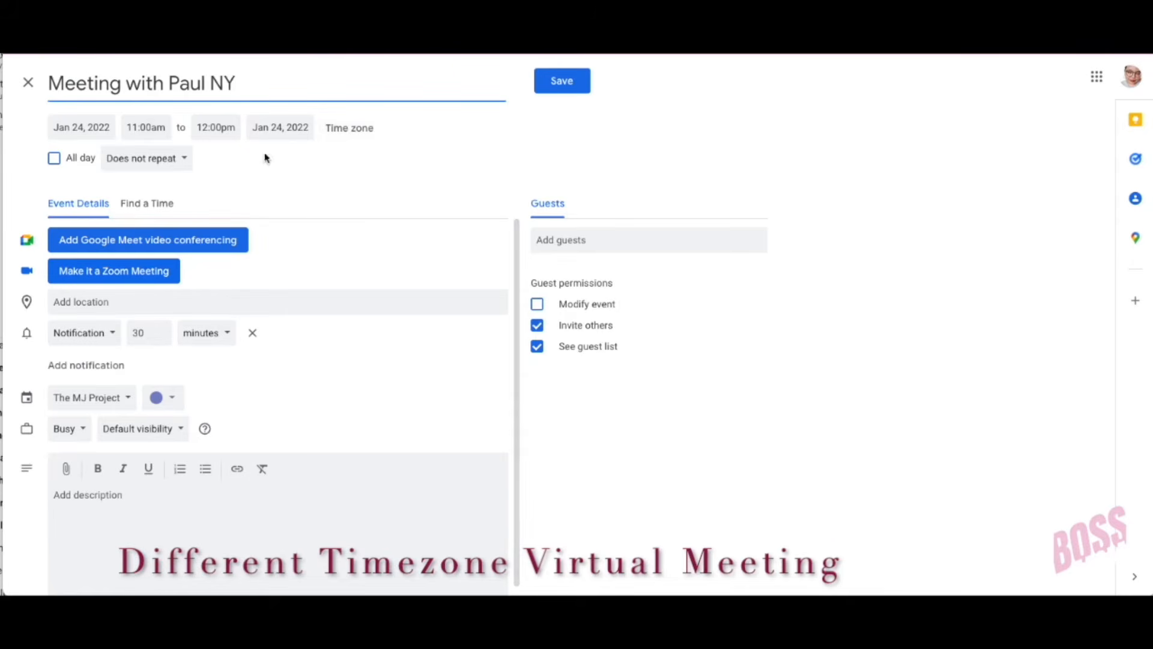
pyautogui.click(149, 124)
pyautogui.scroll(2, 179, 174)
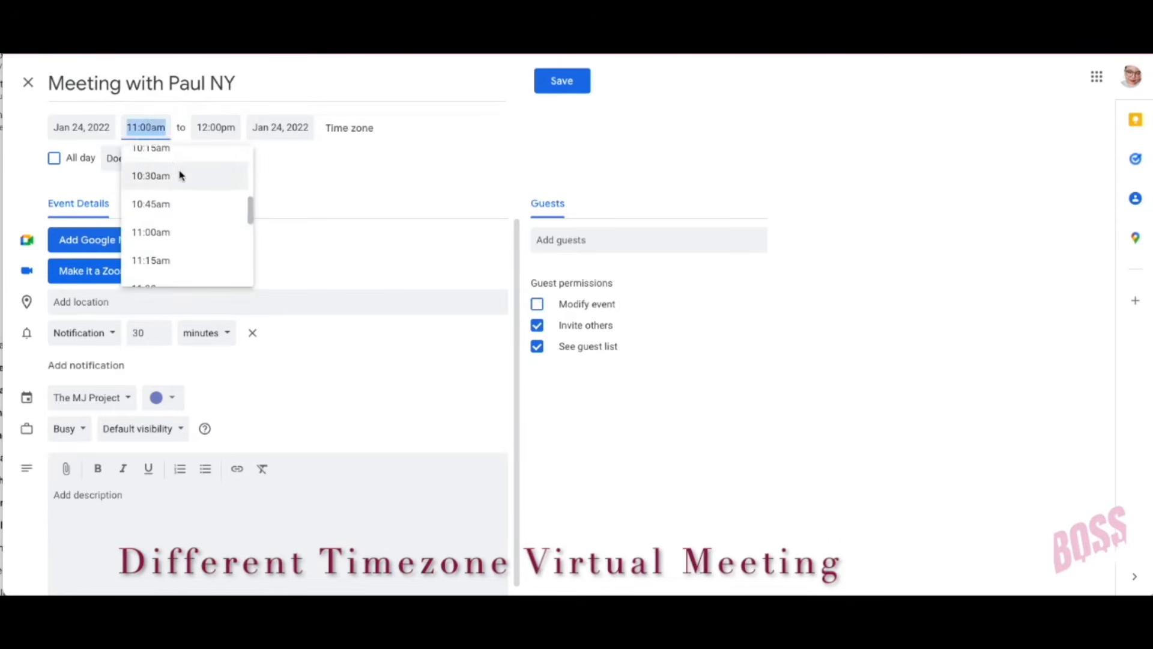
pyautogui.click(181, 160)
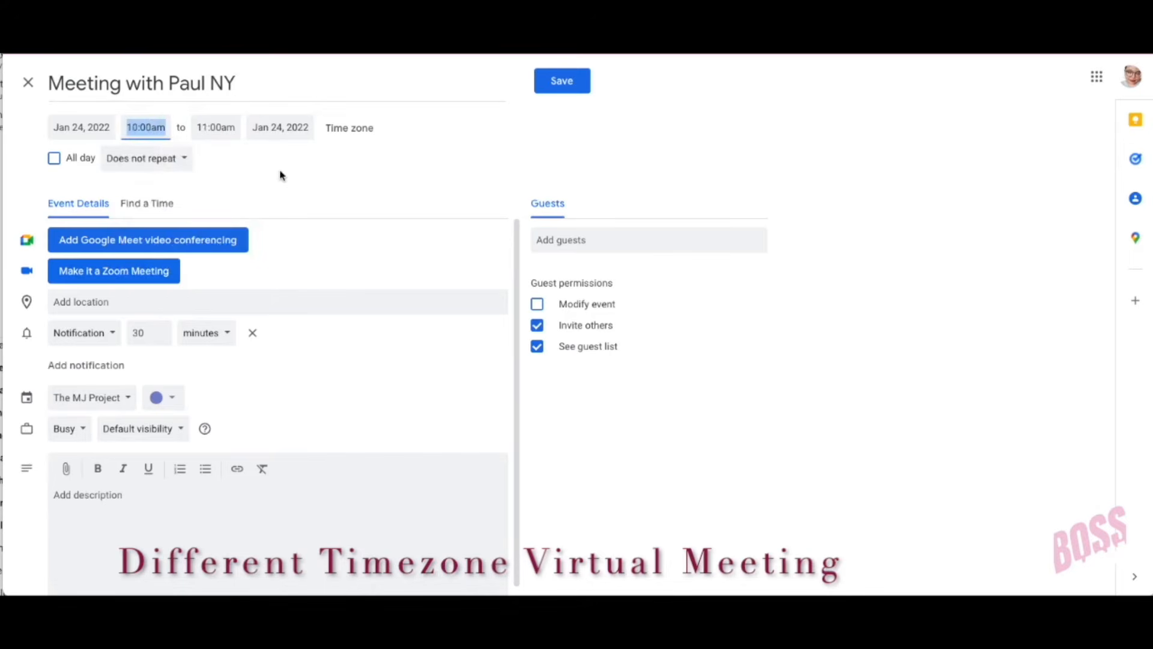
# Step: Open the event time zone settings and close them without changes
pyautogui.click(368, 135)
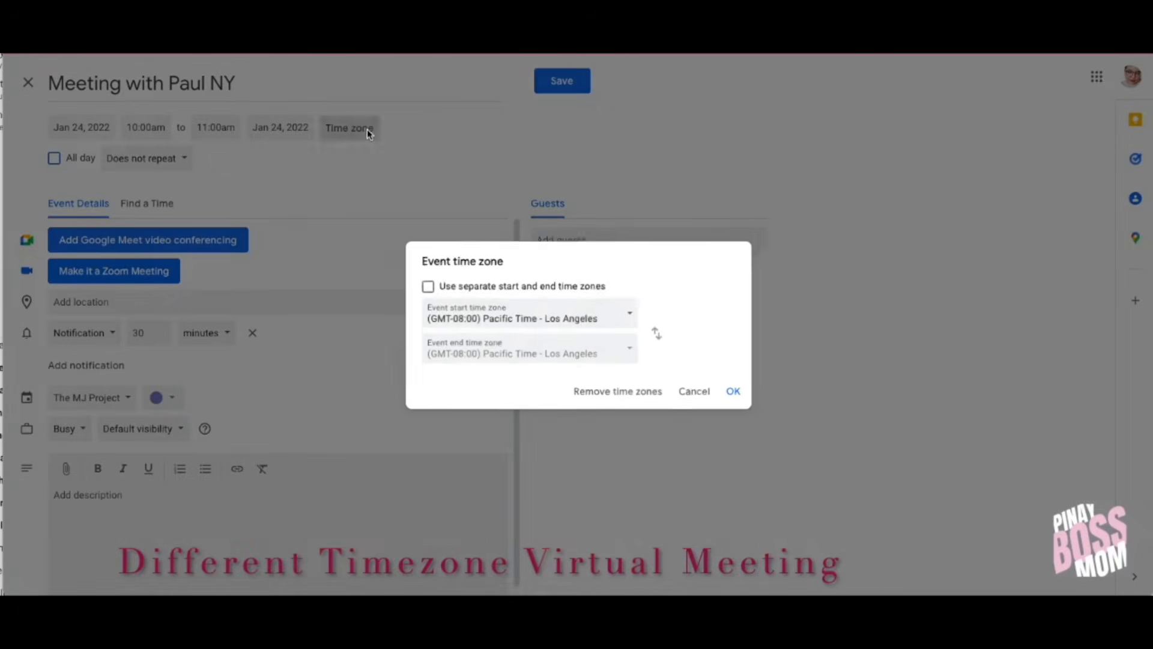
pyautogui.click(580, 324)
pyautogui.click(738, 169)
pyautogui.click(691, 391)
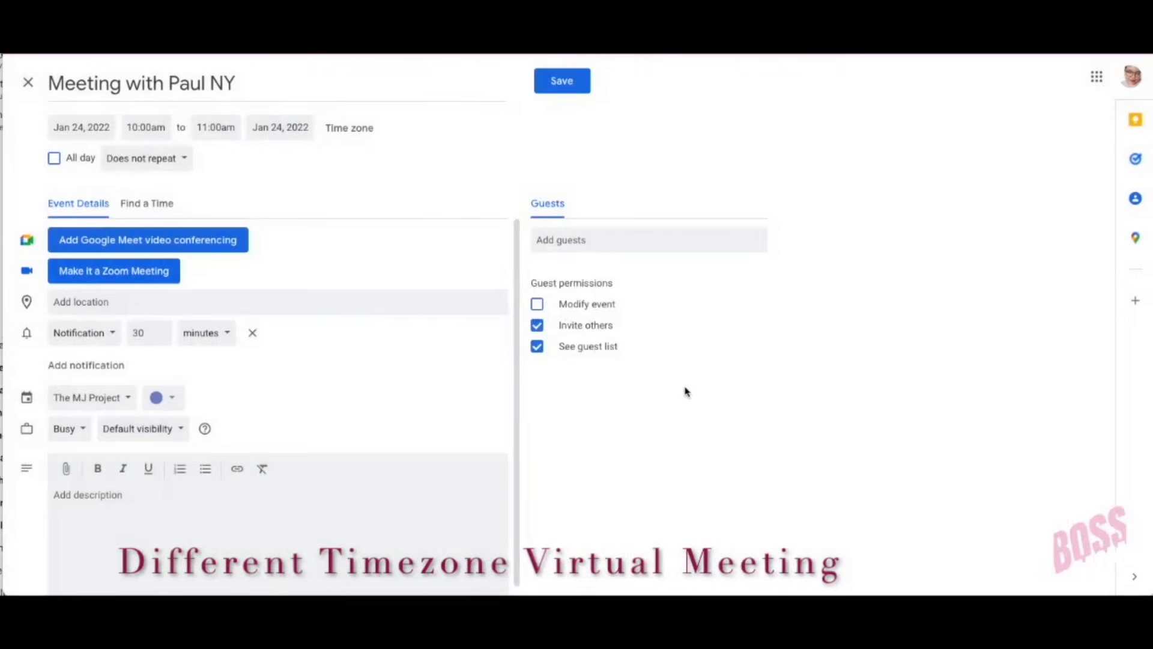
# Step: Search 'new yo' and set the start time zone to (GMT-05:00) Eastern Time - New York
pyautogui.click(352, 129)
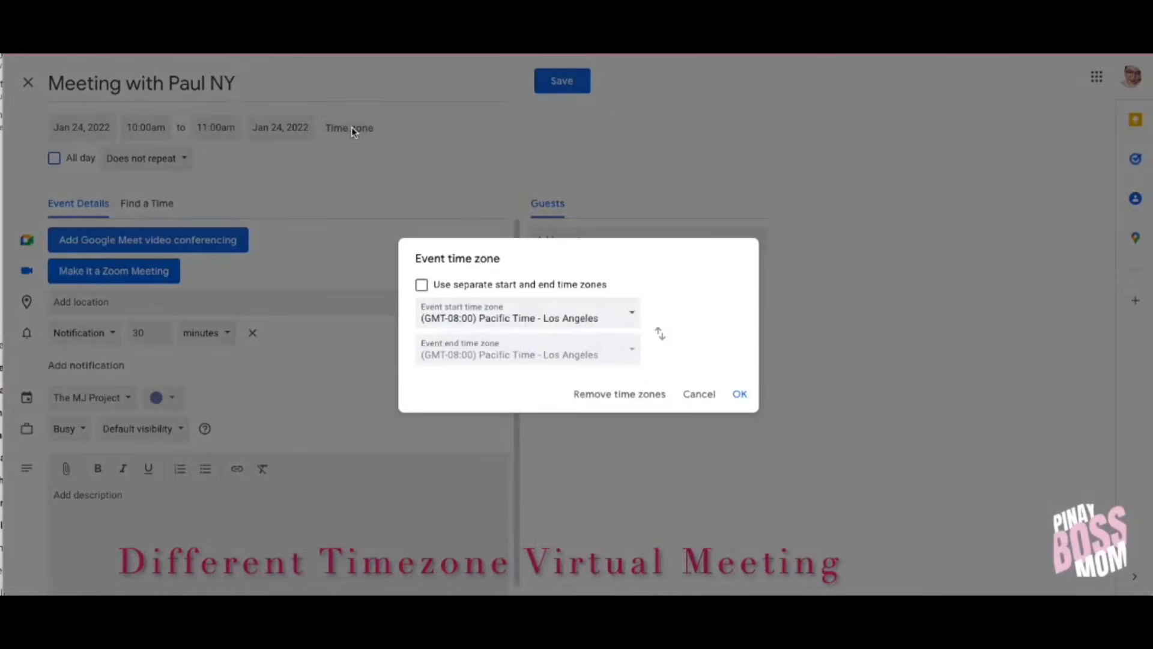
pyautogui.click(574, 320)
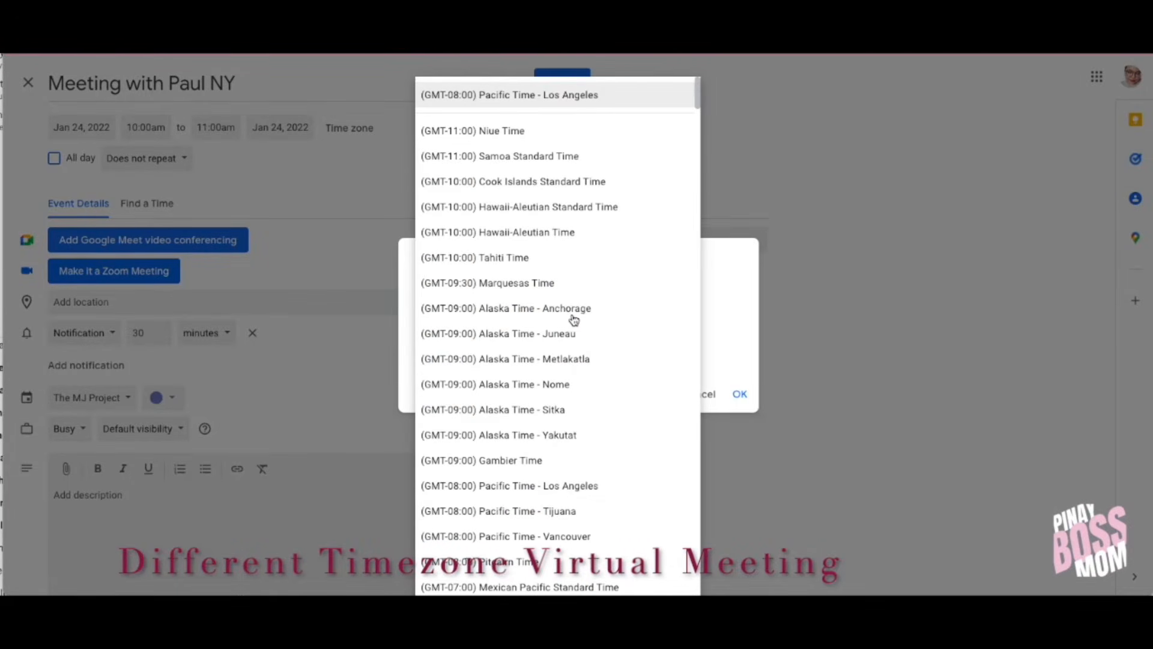
pyautogui.press('super+f')
pyautogui.write('new')
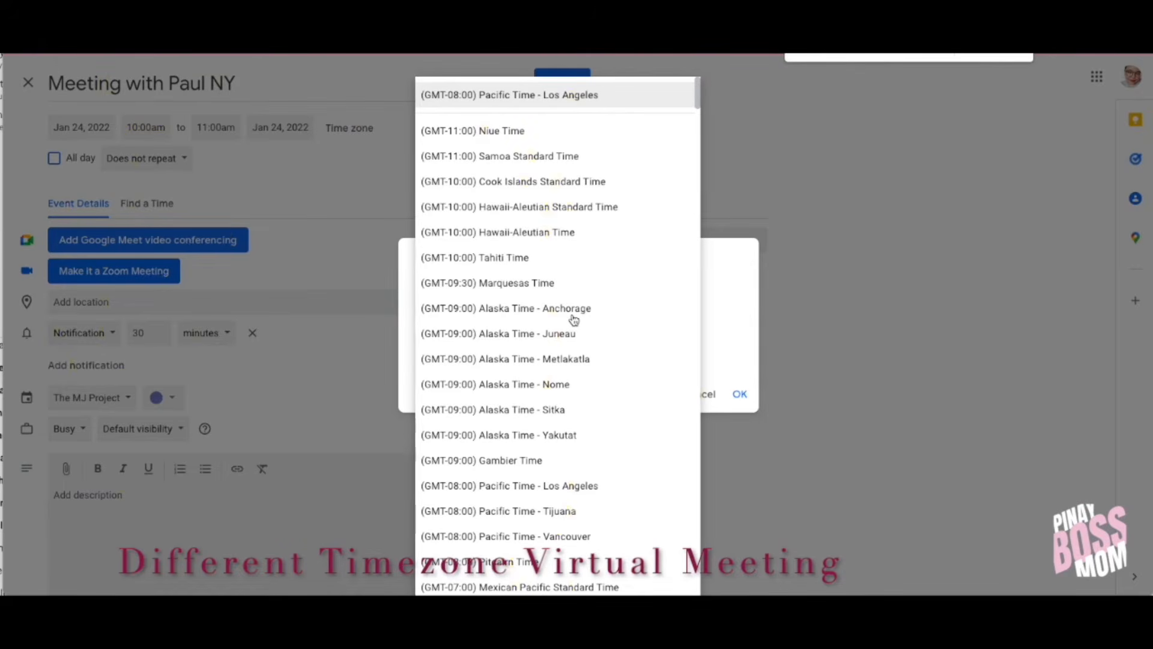
pyautogui.press('BackSpace')
pyautogui.press('BackSpace')
pyautogui.press('BackSpace')
pyautogui.write('new')
pyautogui.press('BackSpace')
pyautogui.press('BackSpace')
pyautogui.press('BackSpace')
pyautogui.write('new yo')
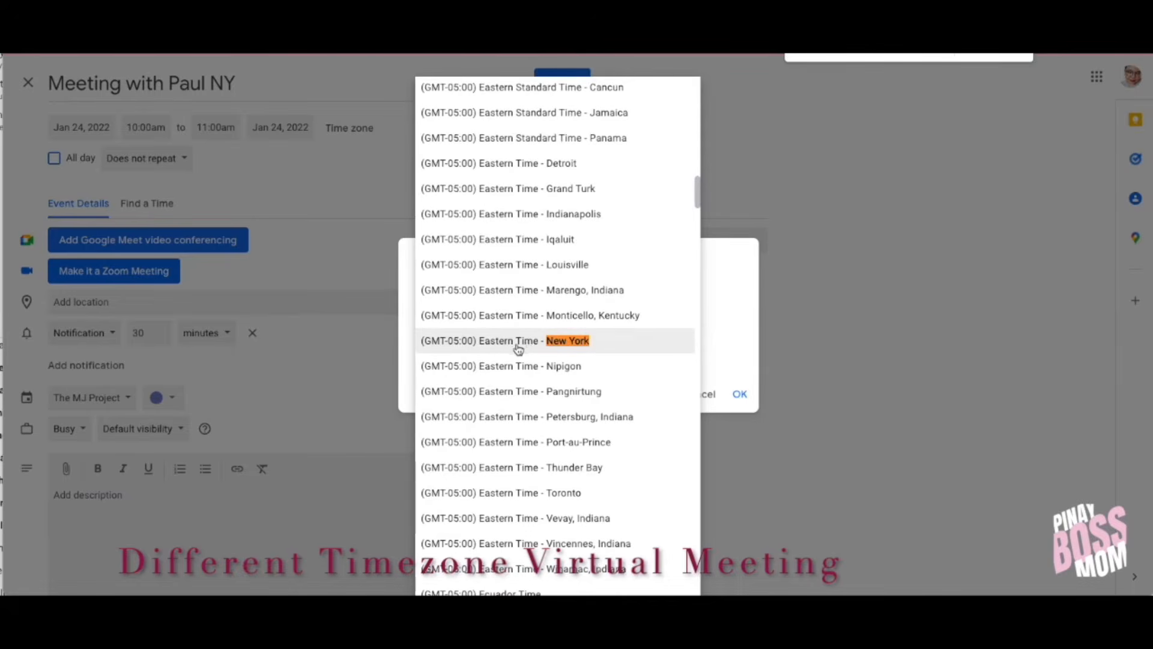
pyautogui.click(518, 341)
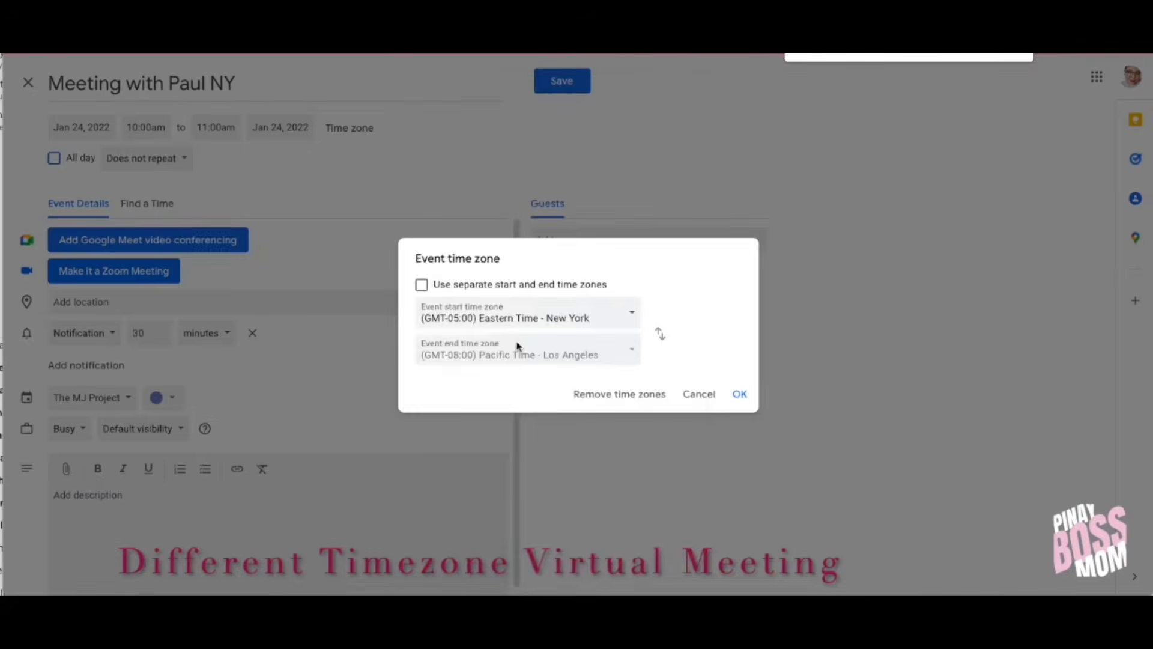
pyautogui.click(740, 395)
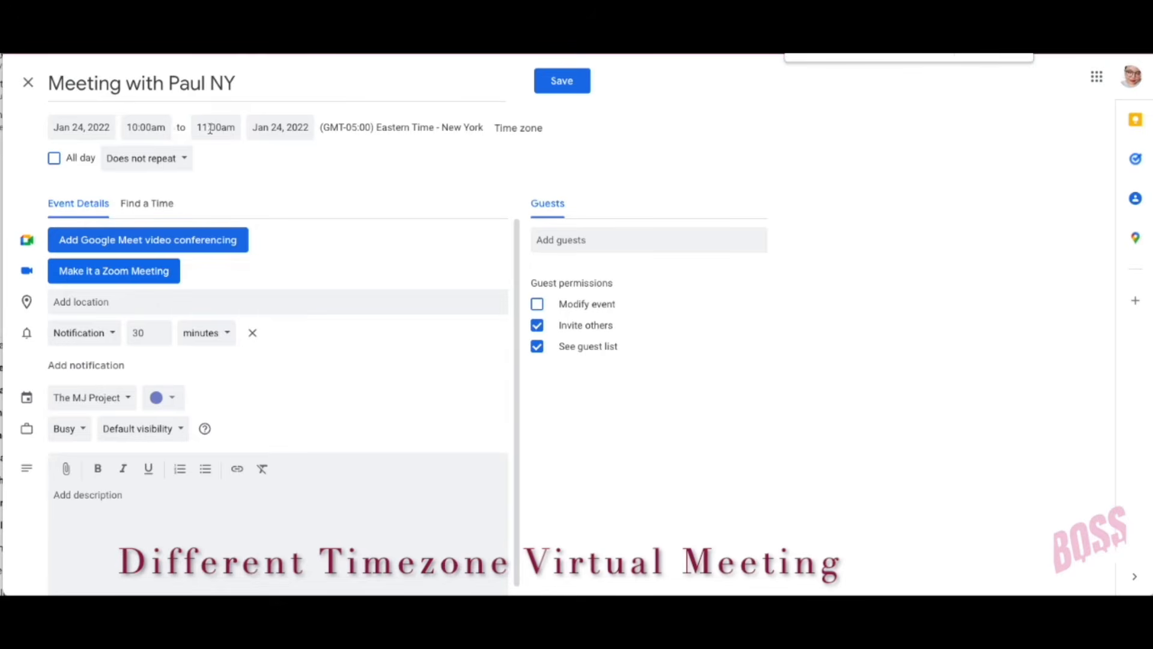
# Step: Make it a Zoom meeting, add the guest's e-mail, save and send the invitation
pyautogui.click(142, 273)
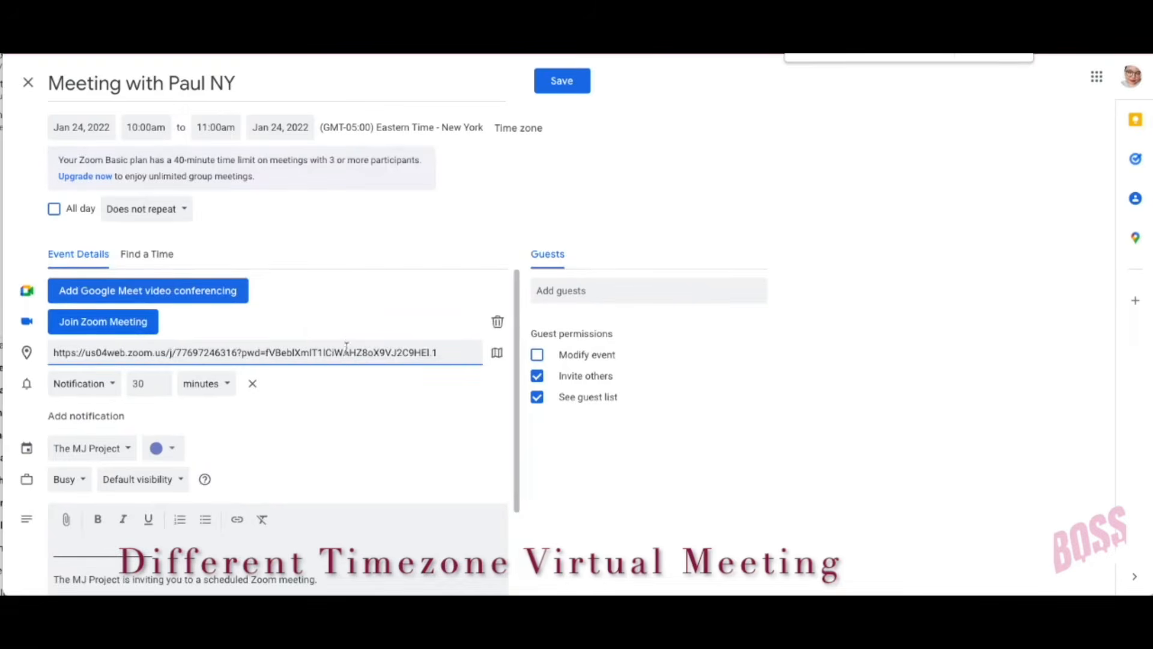
pyautogui.click(621, 292)
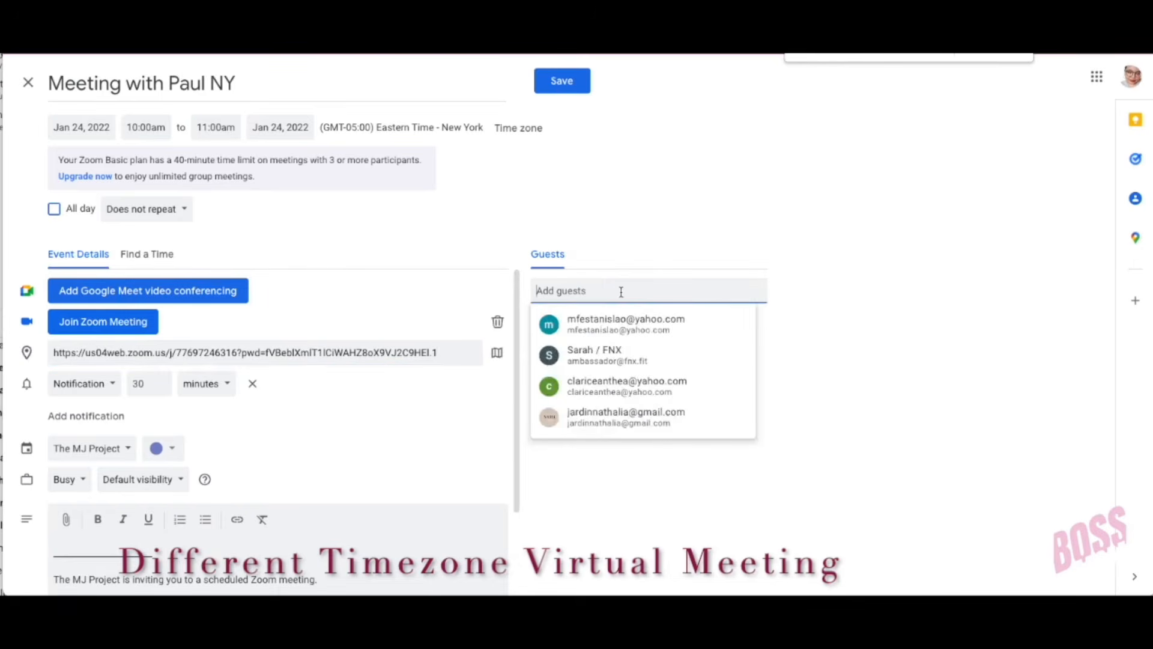
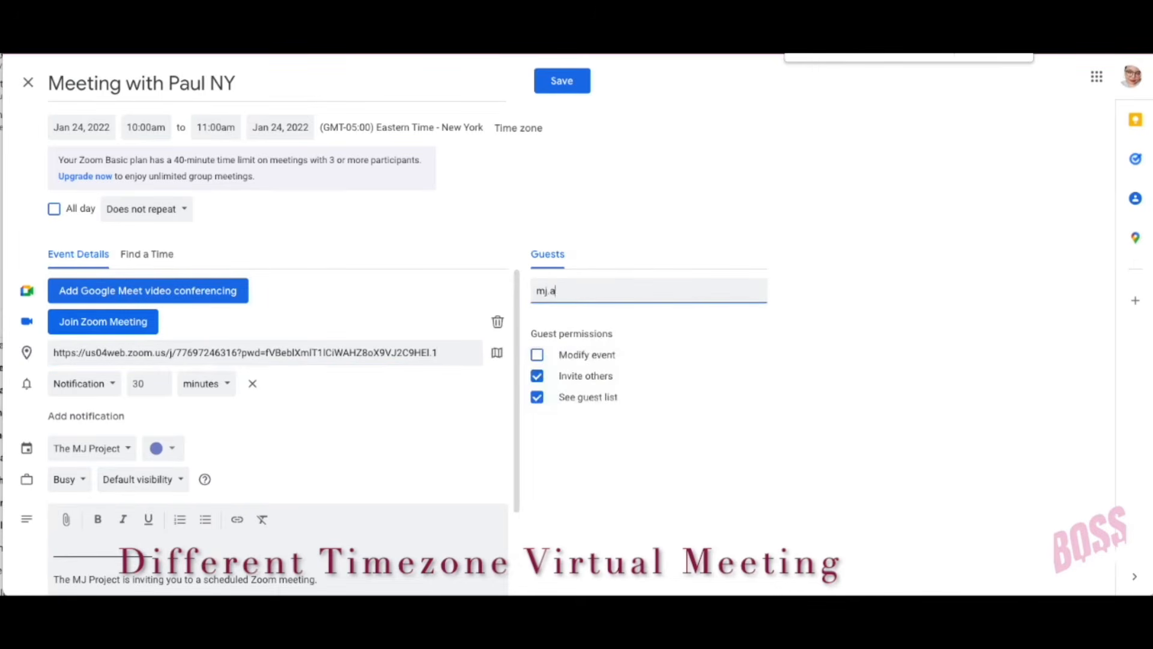
pyautogui.press('Return')
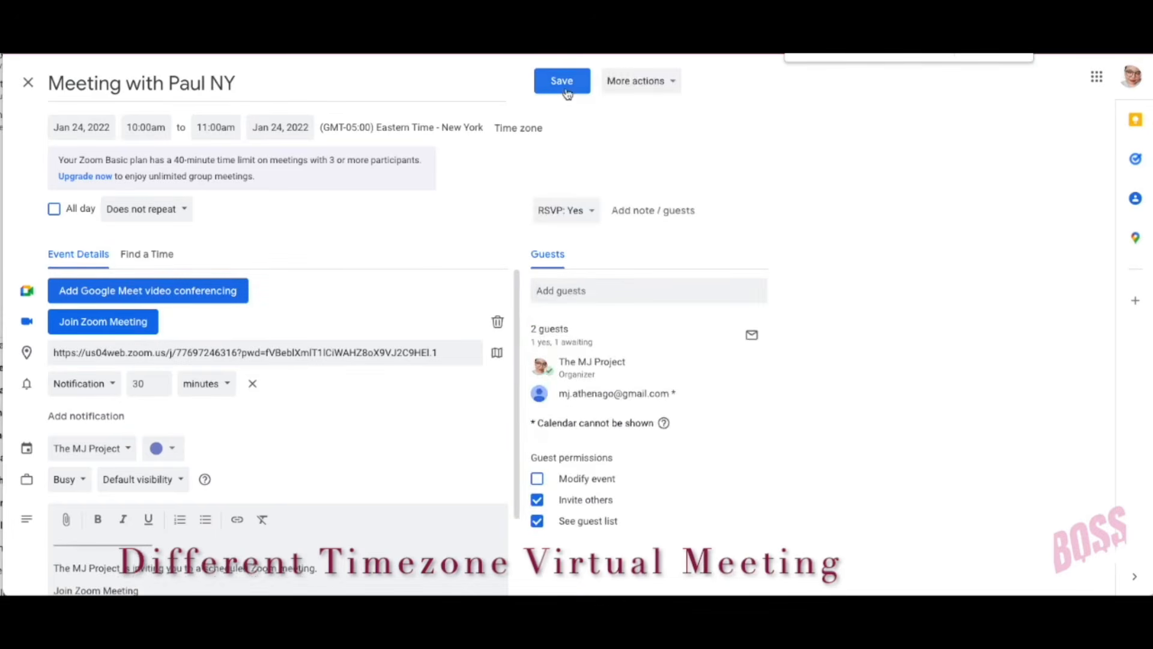
pyautogui.click(564, 84)
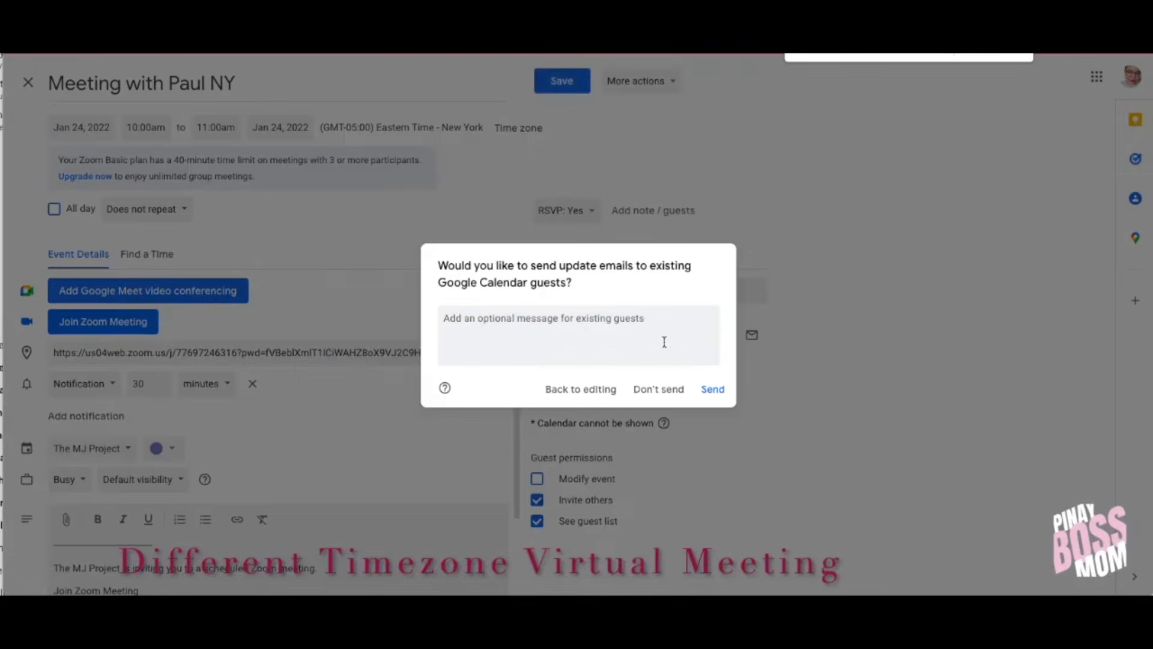
pyautogui.click(712, 390)
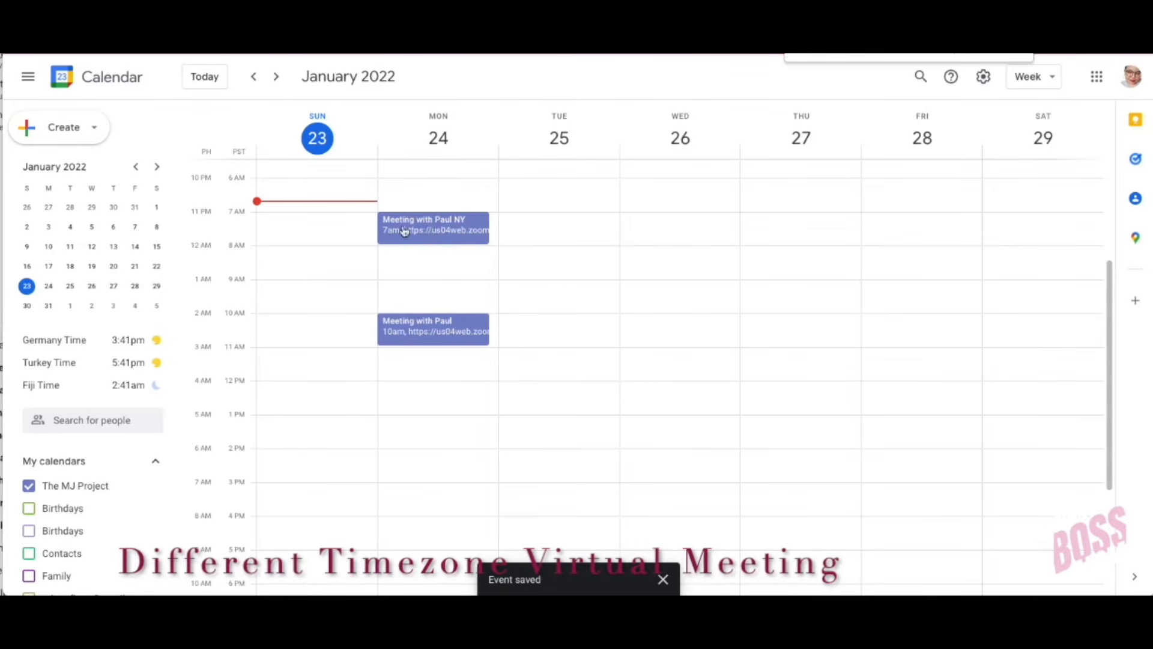
pyautogui.click(431, 231)
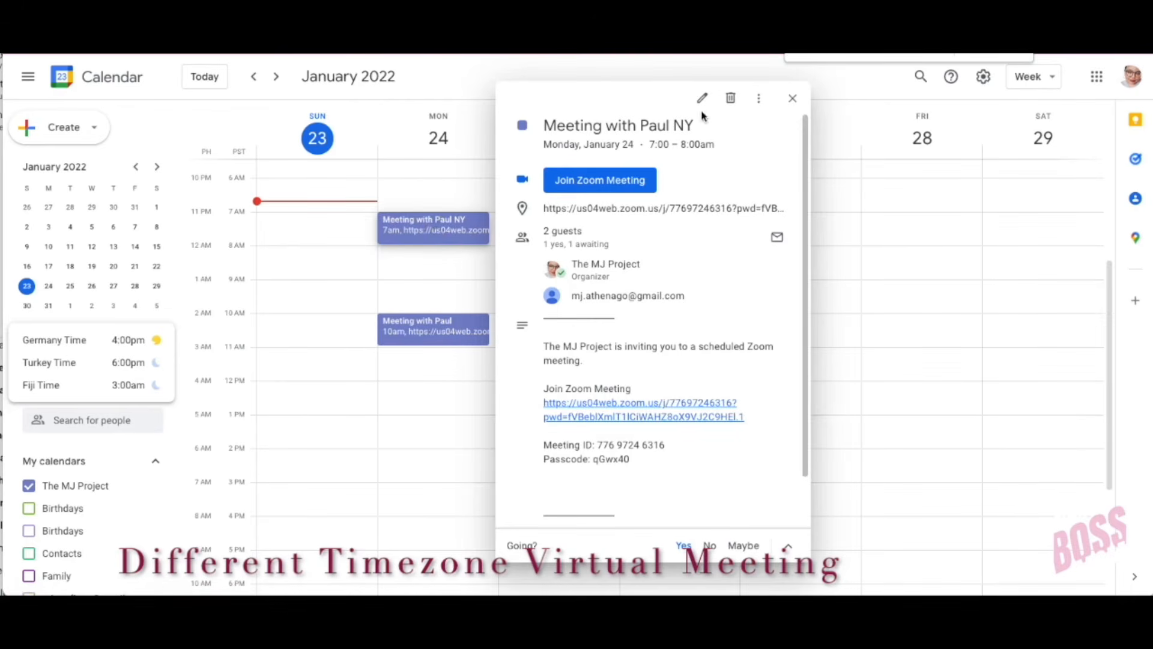
pyautogui.press('Escape')
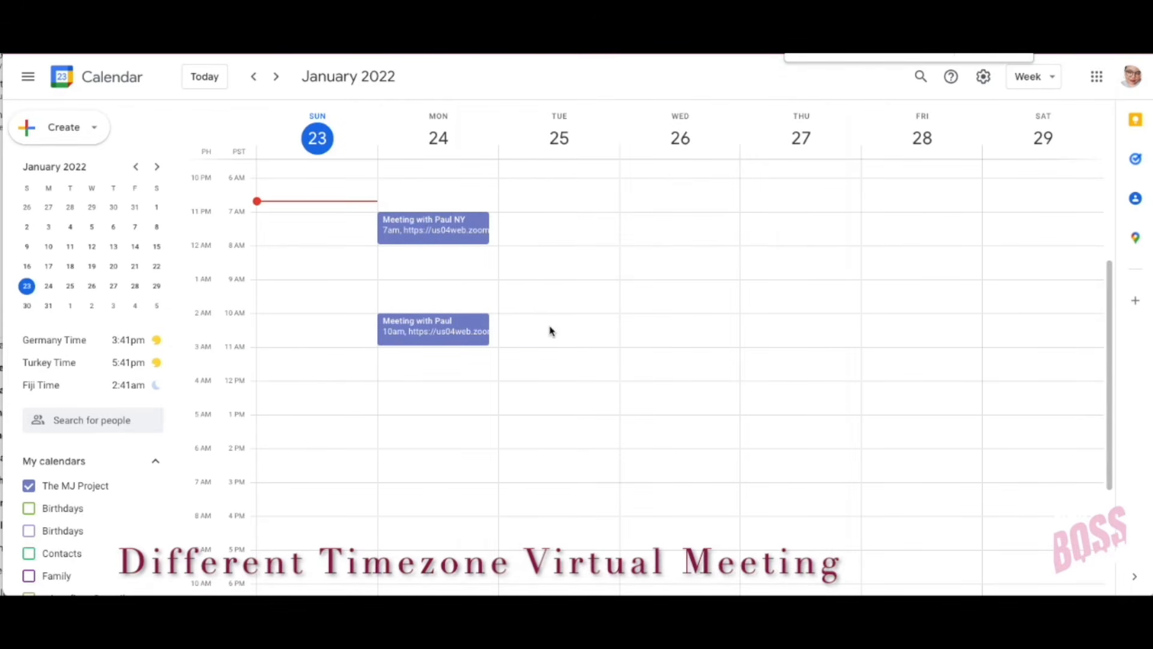